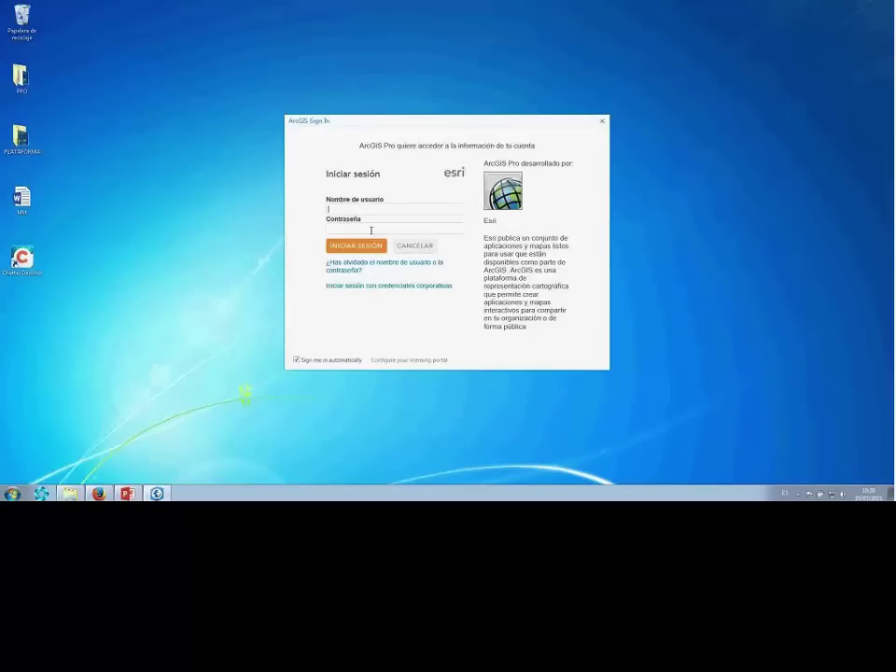
Sign in to the ArcGIS account by entering the account username and password.
left_click(370, 230)
type("••••••••••")
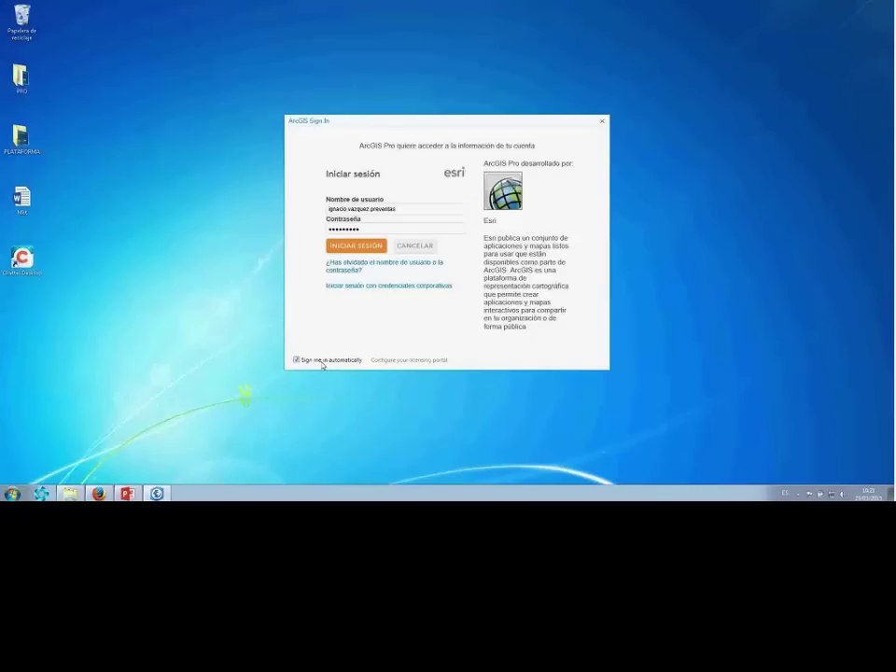
left_click(362, 245)
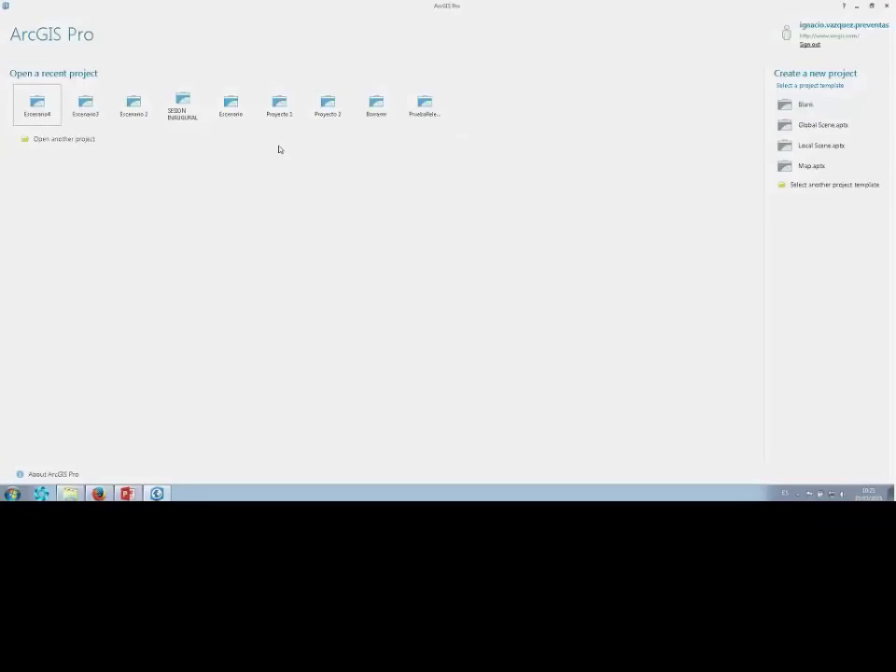
Review the portal connections, accepting the certificate security warning, then view the licensing information.
left_click(71, 141)
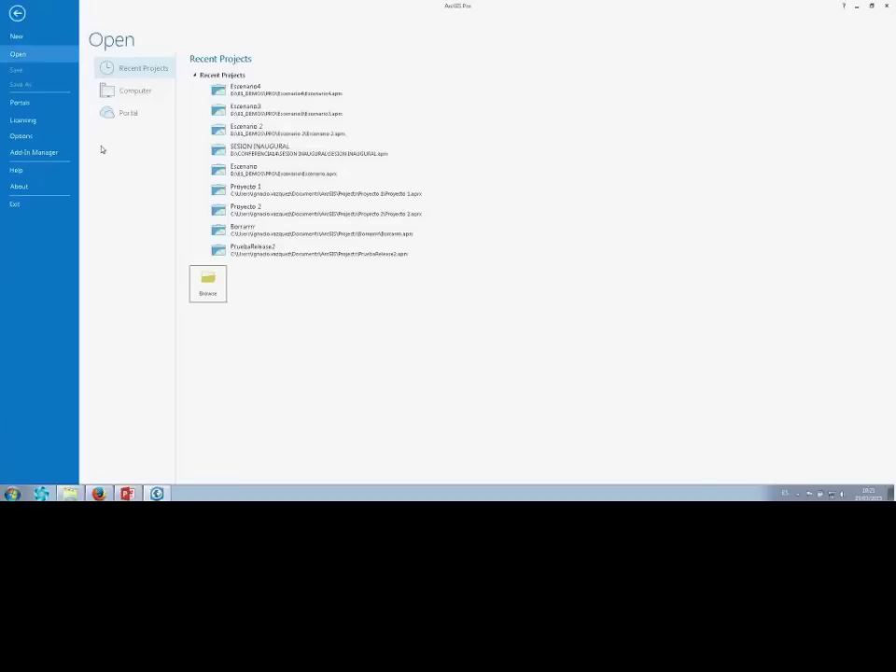
left_click(33, 106)
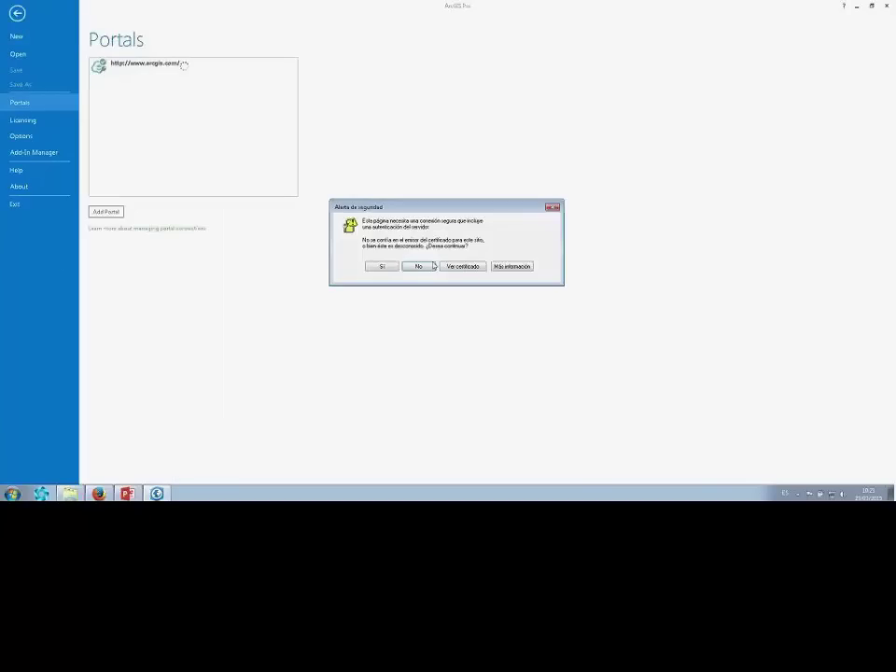
left_click(381, 267)
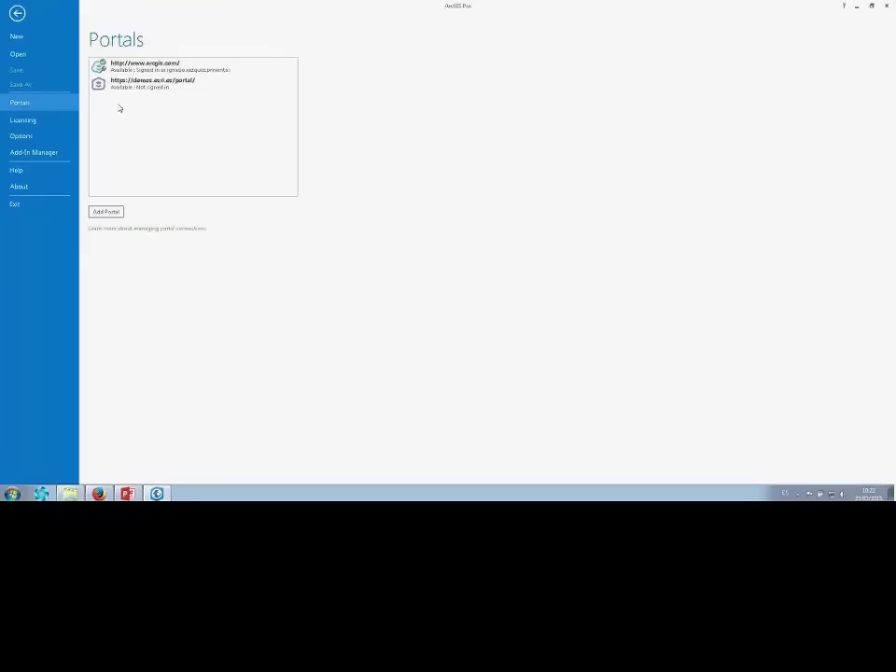
left_click(42, 122)
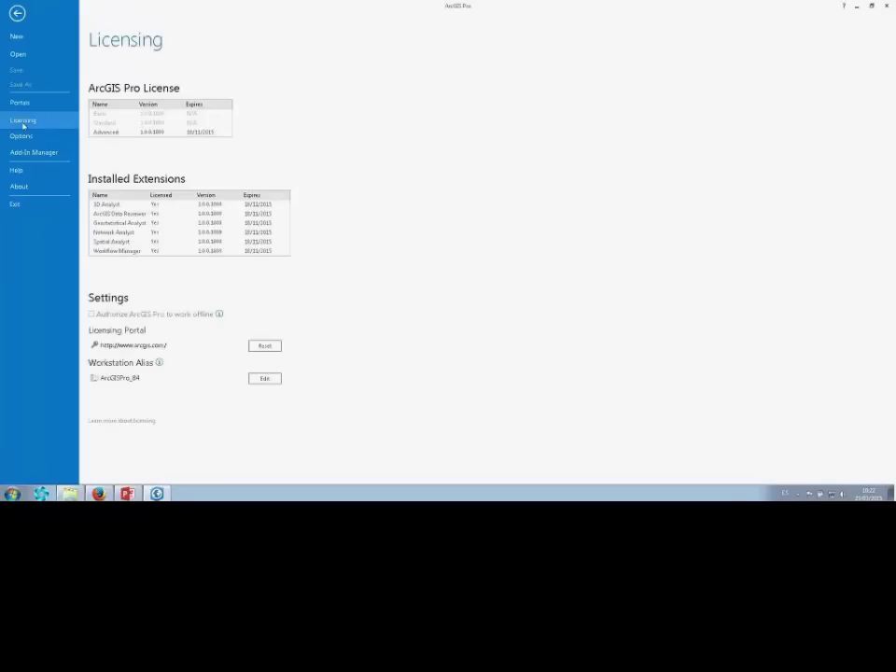
Keep the Advanced licence and leave the ArcGISPro_84 workstation alias unchanged, then return to the start page.
left_click(110, 132)
mouse_move(220, 316)
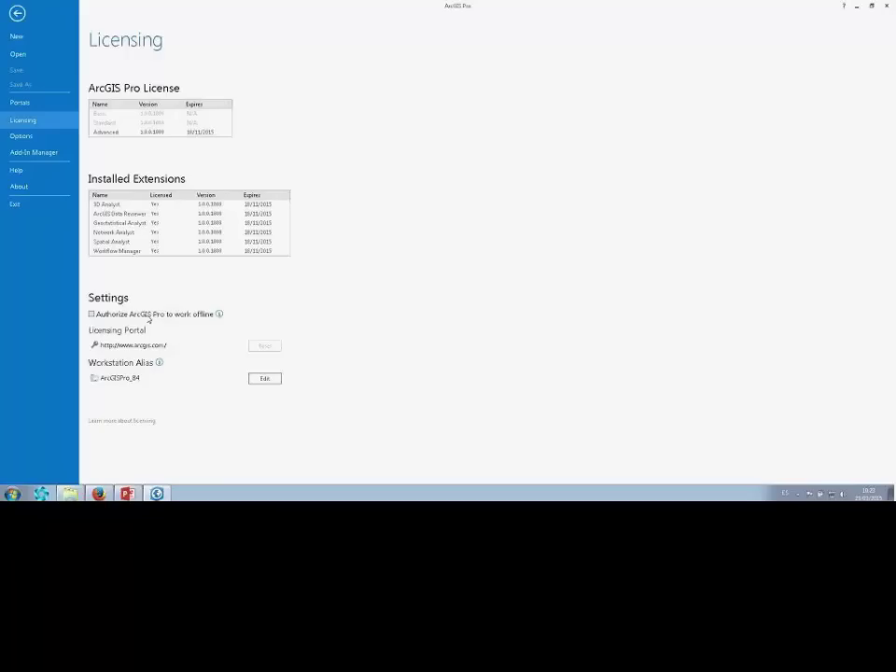
left_click(277, 379)
left_click_drag(395, 239, 356, 240)
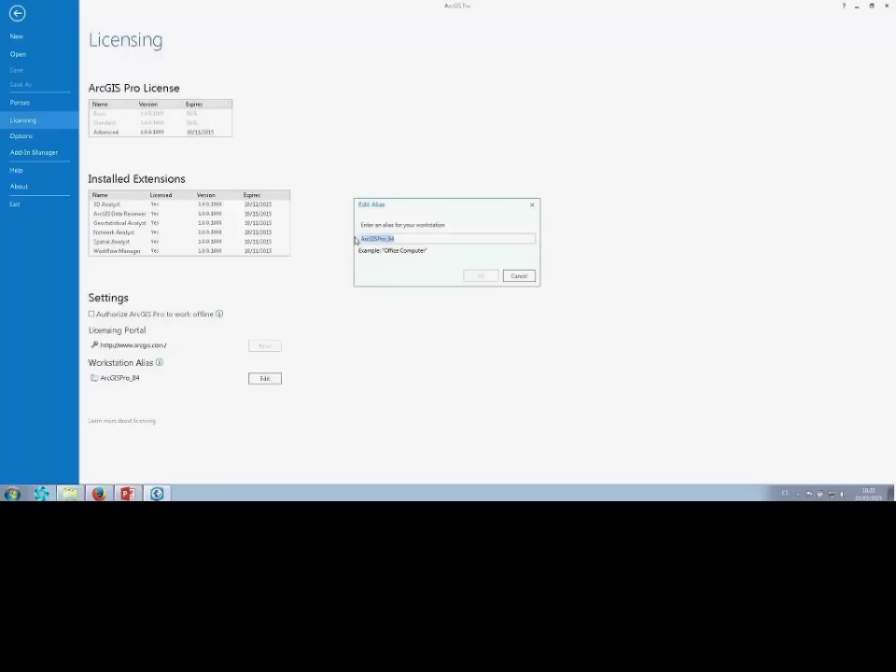
left_click(488, 304)
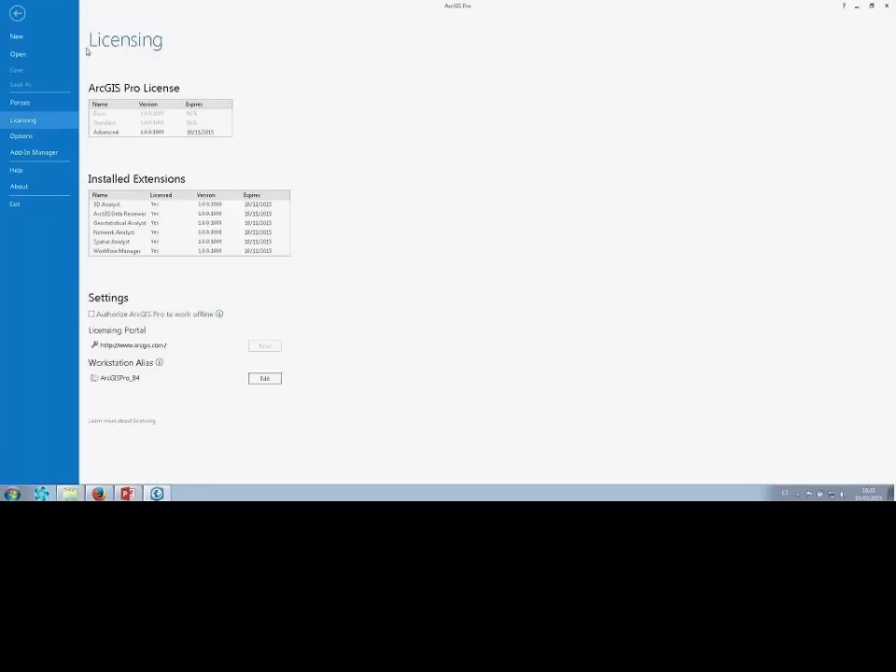
key("Escape")
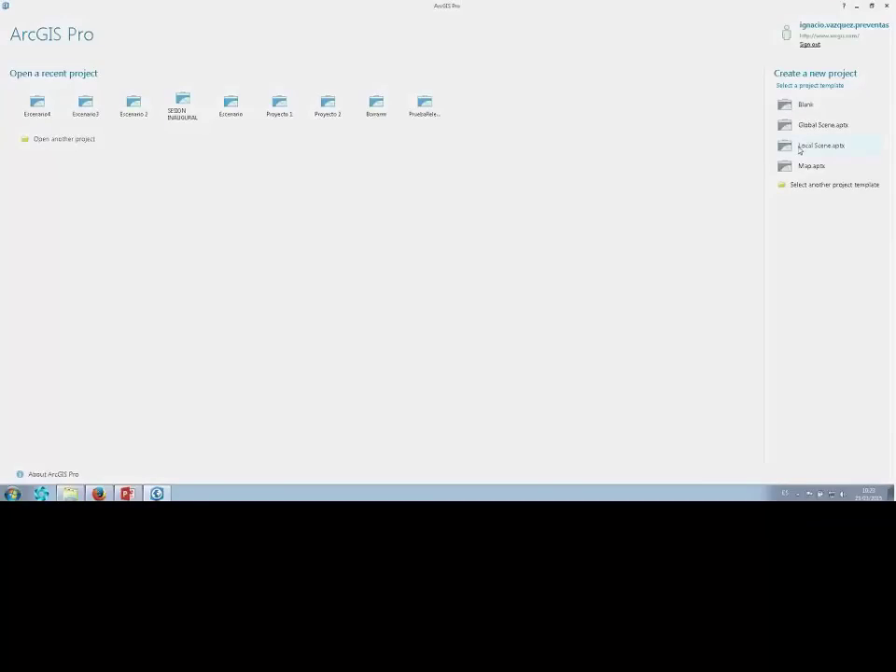
Create a blank project named SeminarioPRO stored in D:\01_DEMOS\PRO.
left_click(791, 110)
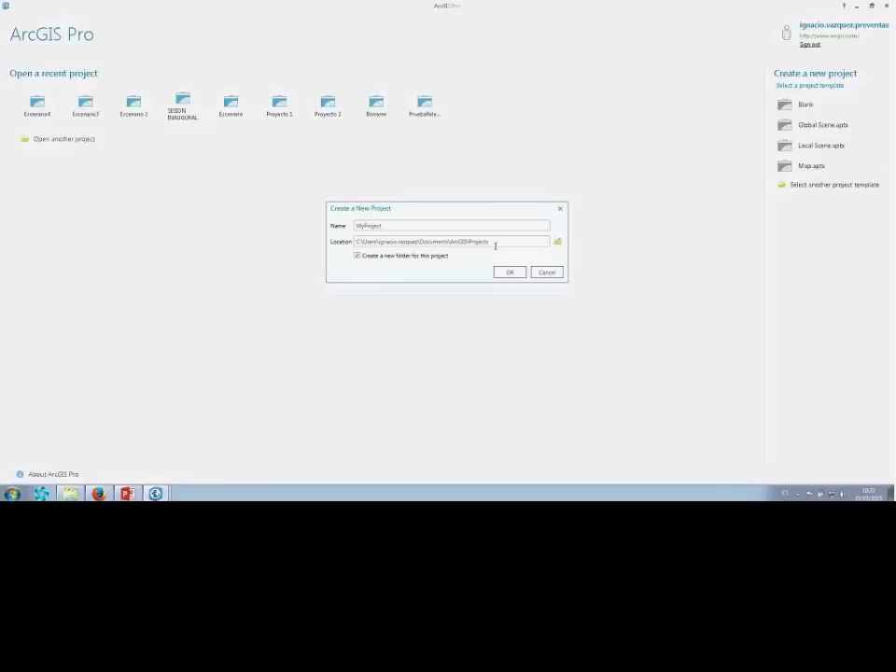
left_click_drag(493, 244, 332, 245)
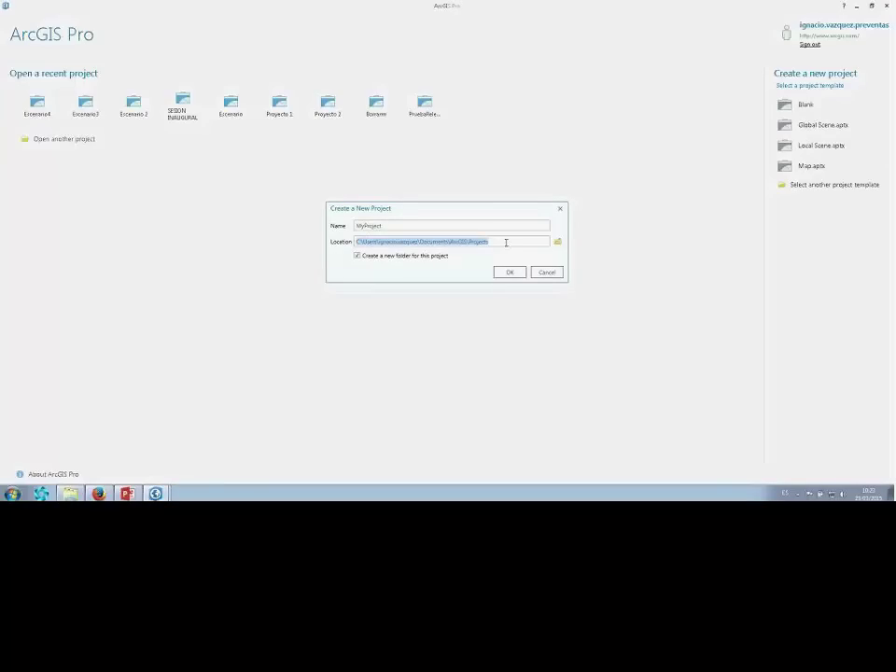
left_click(364, 241)
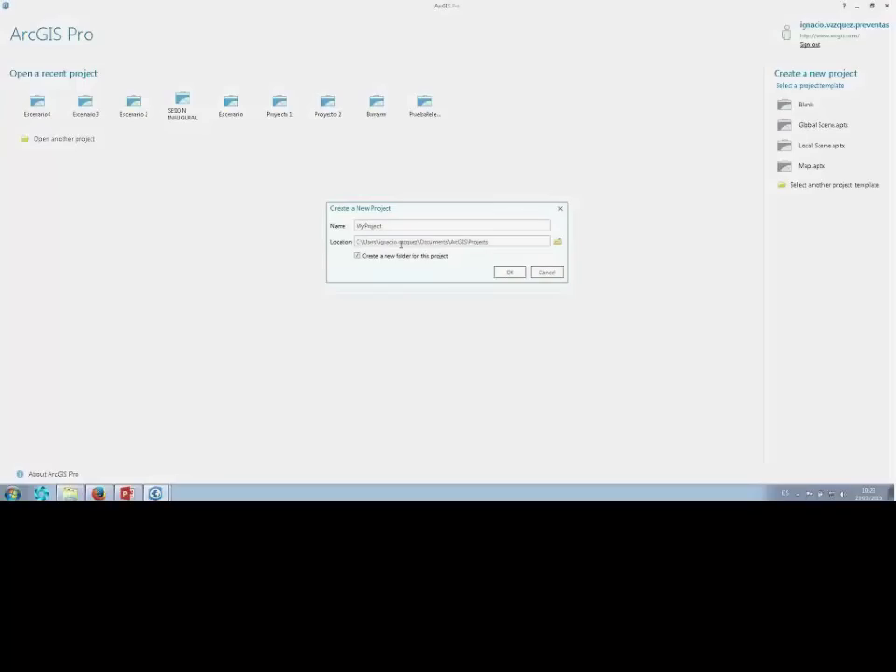
left_click(501, 242)
left_click_drag(466, 242, 280, 247)
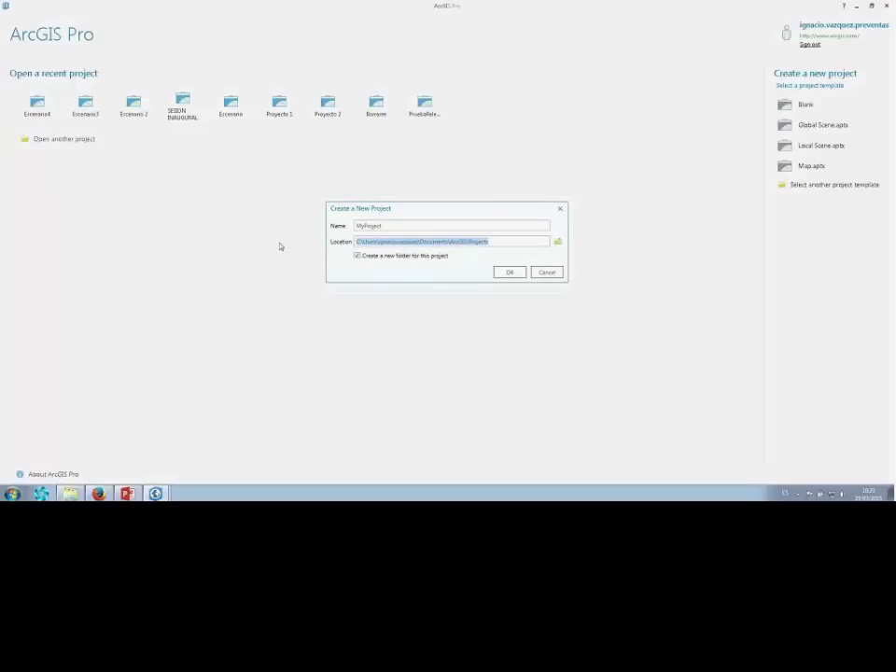
left_click(559, 241)
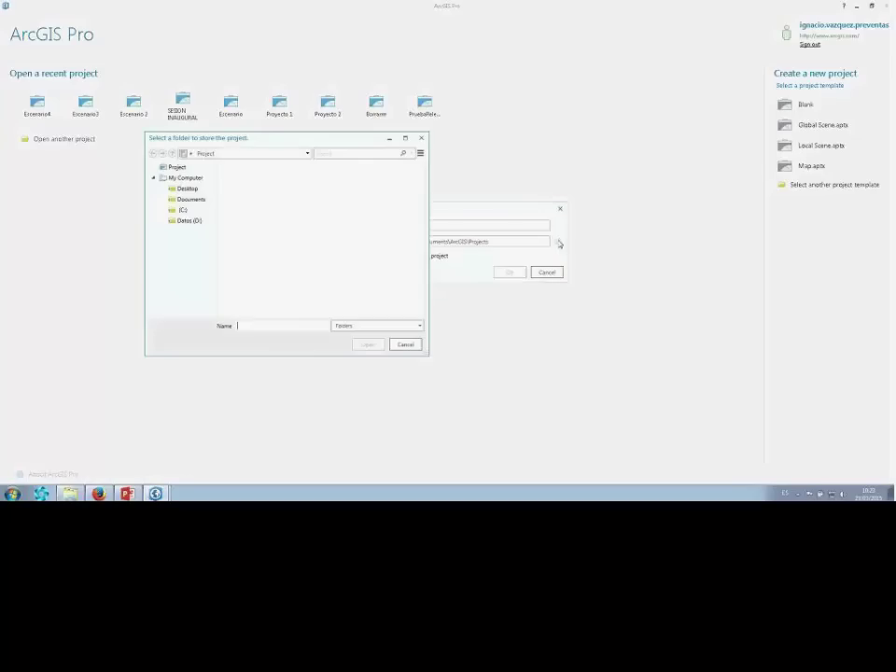
left_click(190, 221)
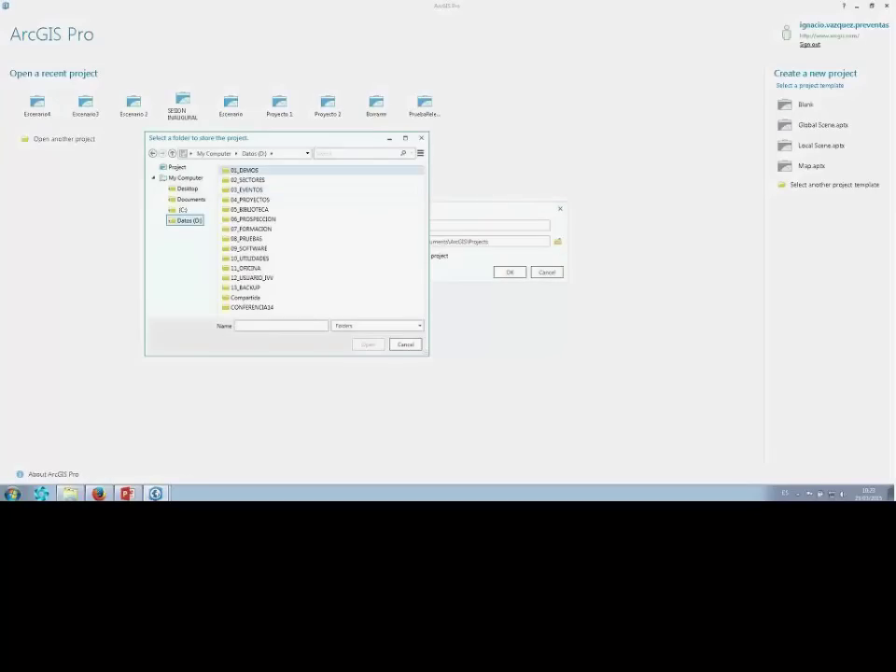
double_click(241, 169)
left_click(239, 188)
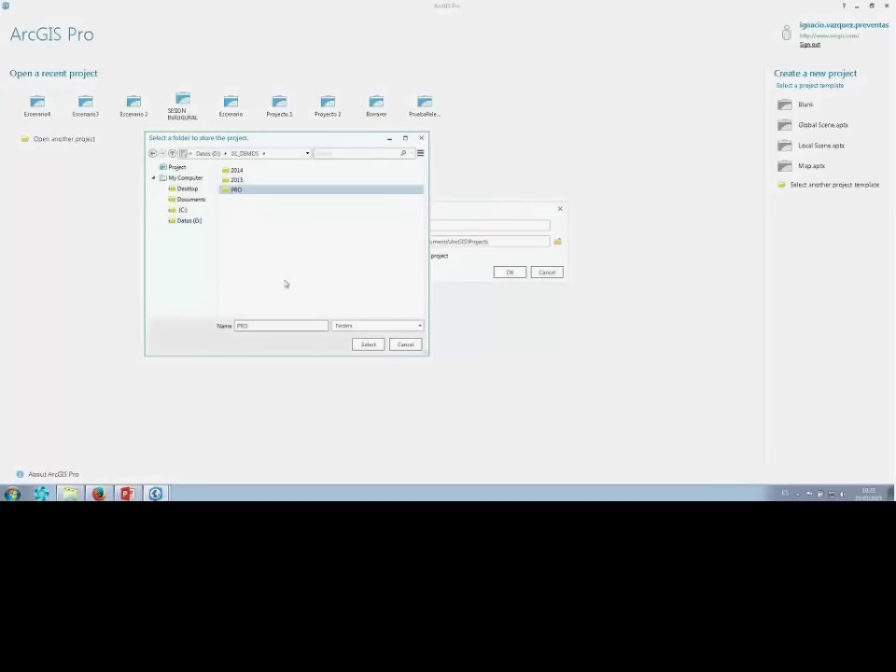
left_click(367, 344)
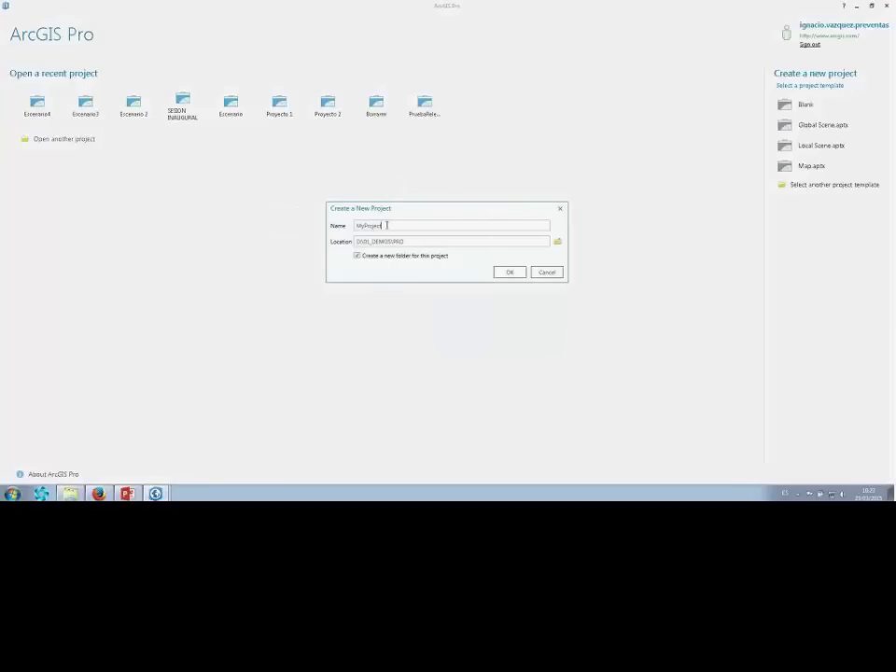
type("SeminarioPRO")
left_click(508, 274)
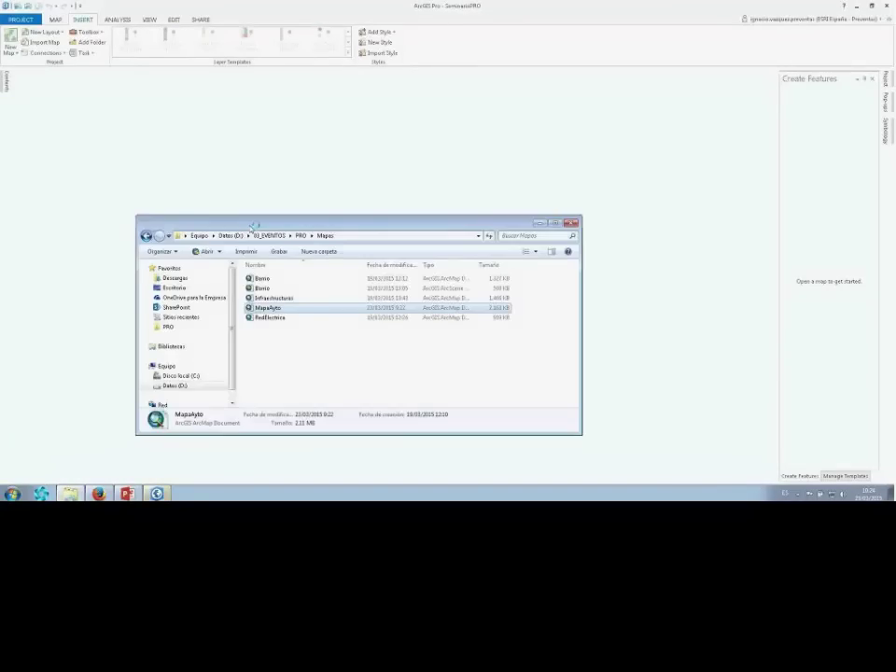
Check the SeminarioPRO folder's files in Windows Explorer, then close the Explorer window.
left_click_drag(254, 227, 260, 197)
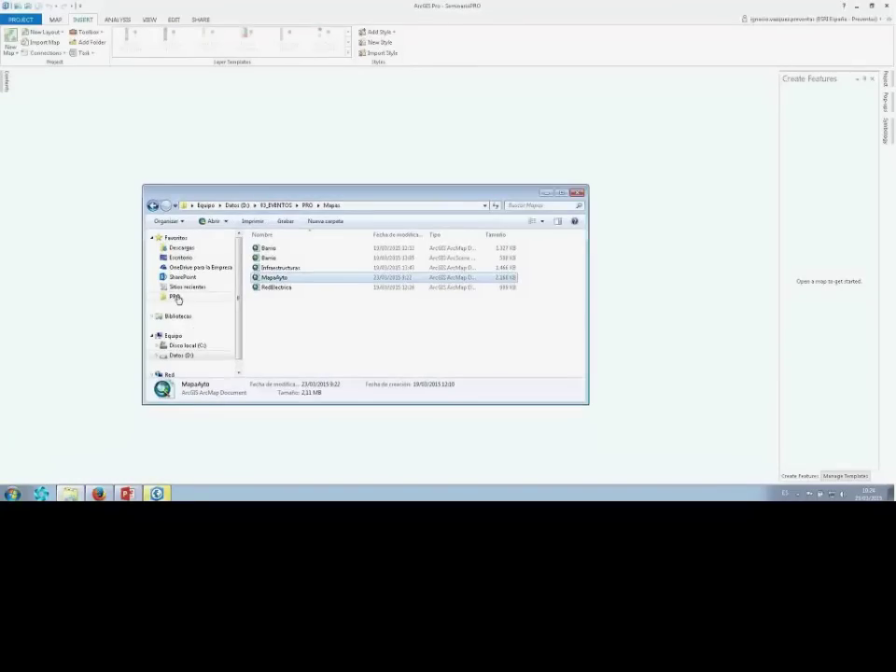
left_click(175, 297)
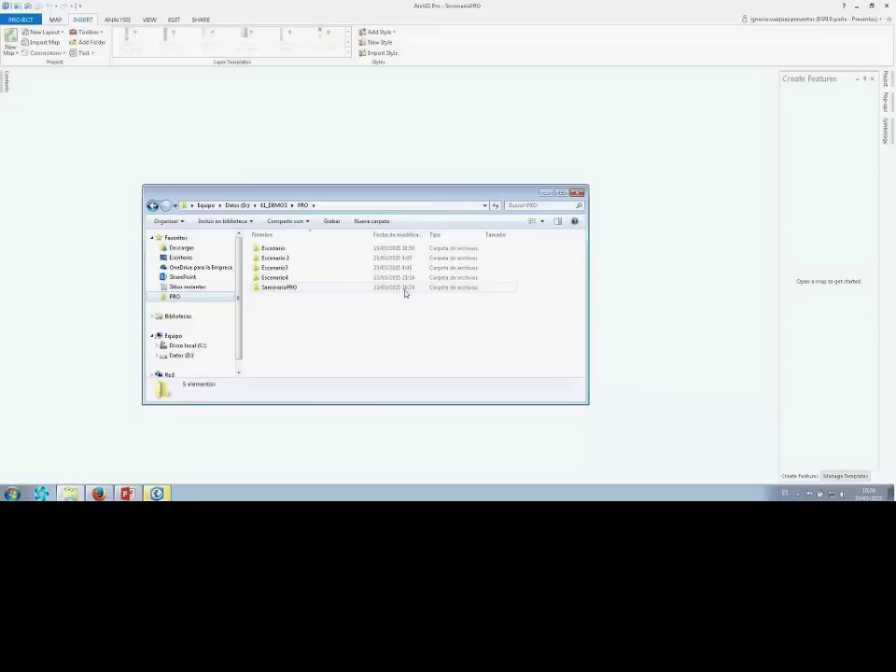
double_click(277, 288)
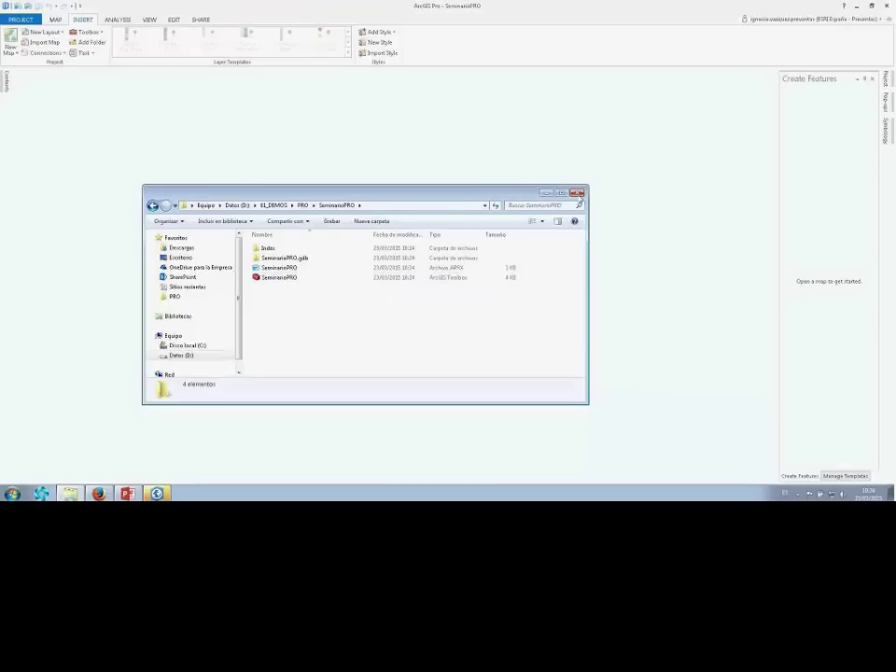
left_click(577, 194)
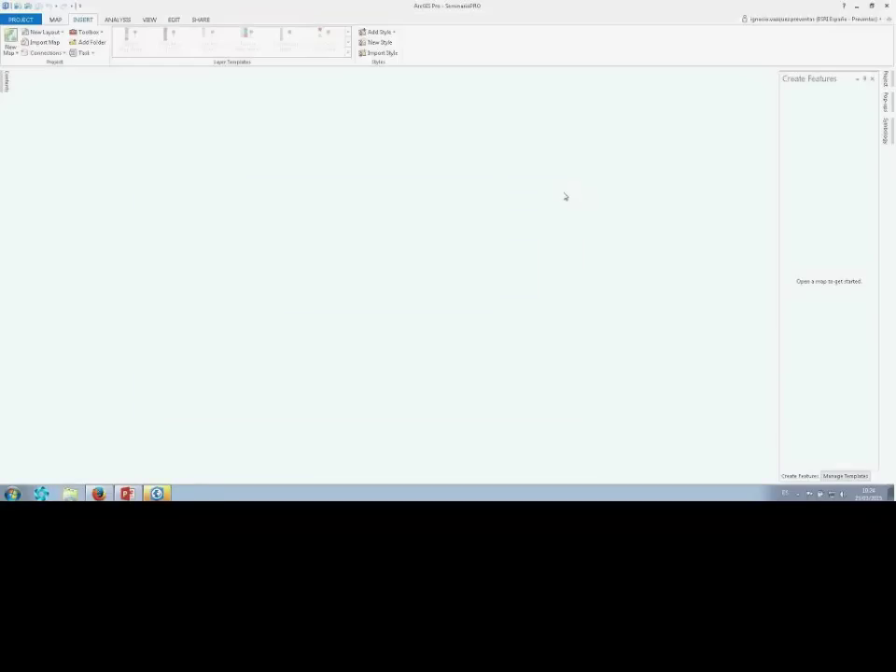
Close the Create Features, Manage Templates and Symbology panes, leaving a widened, docked Project pane.
left_click(873, 78)
left_click(873, 78)
left_click(882, 84)
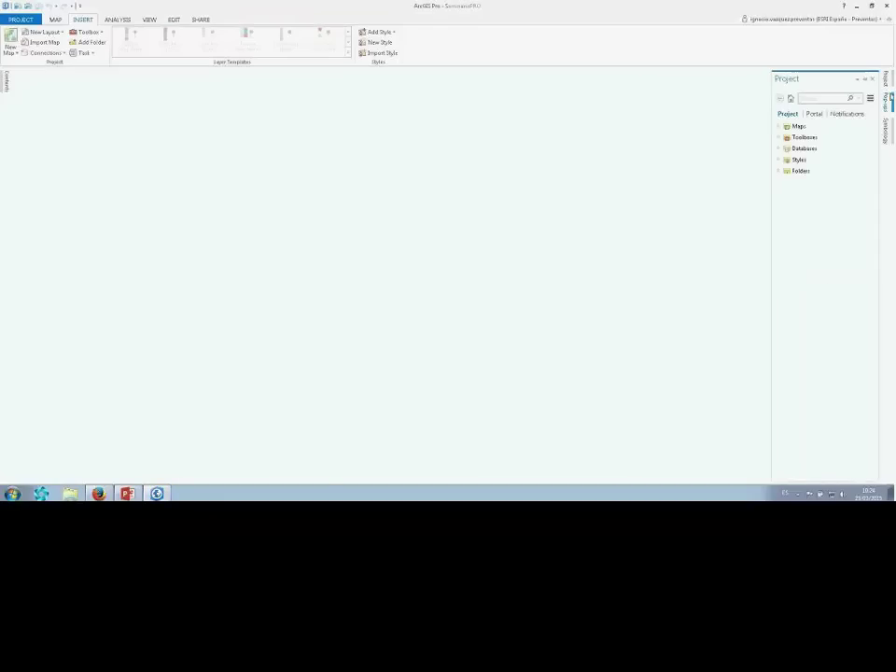
left_click(885, 122)
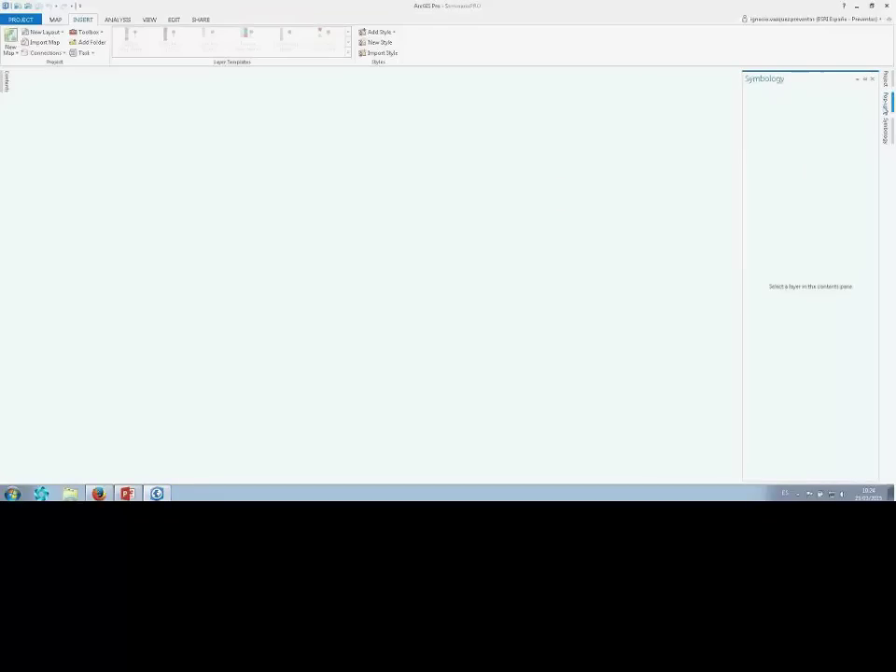
left_click(865, 79)
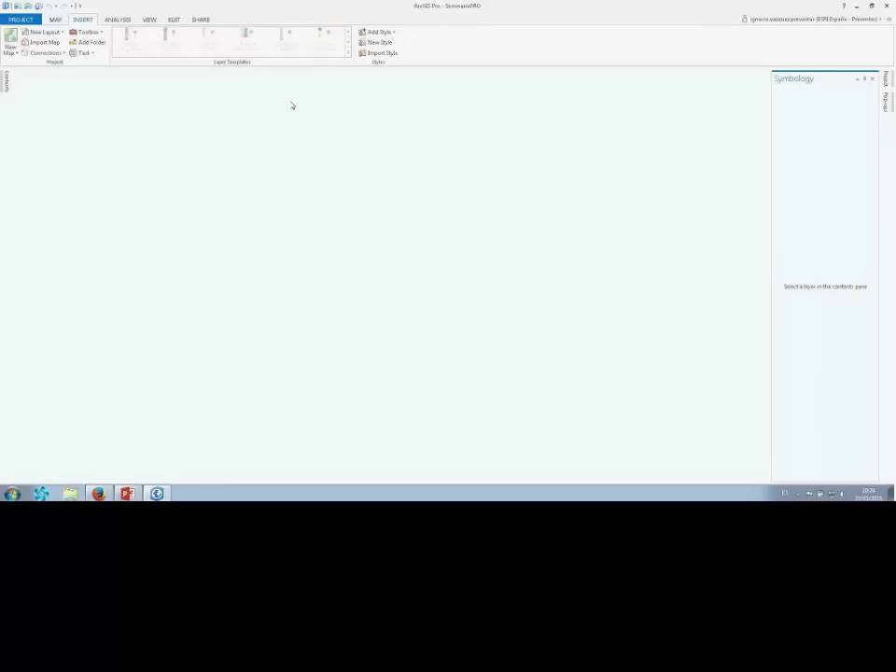
left_click(887, 82)
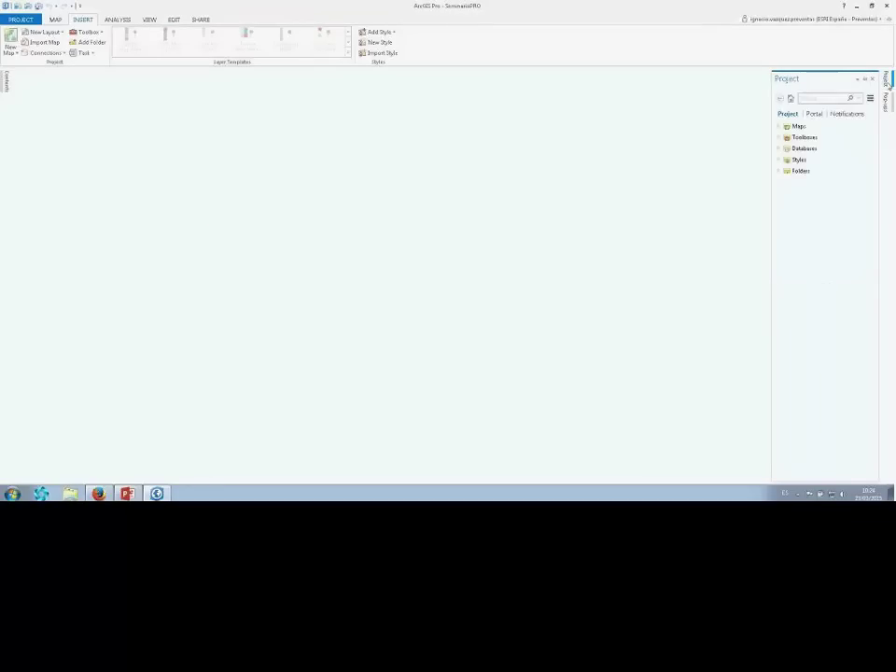
left_click(872, 79)
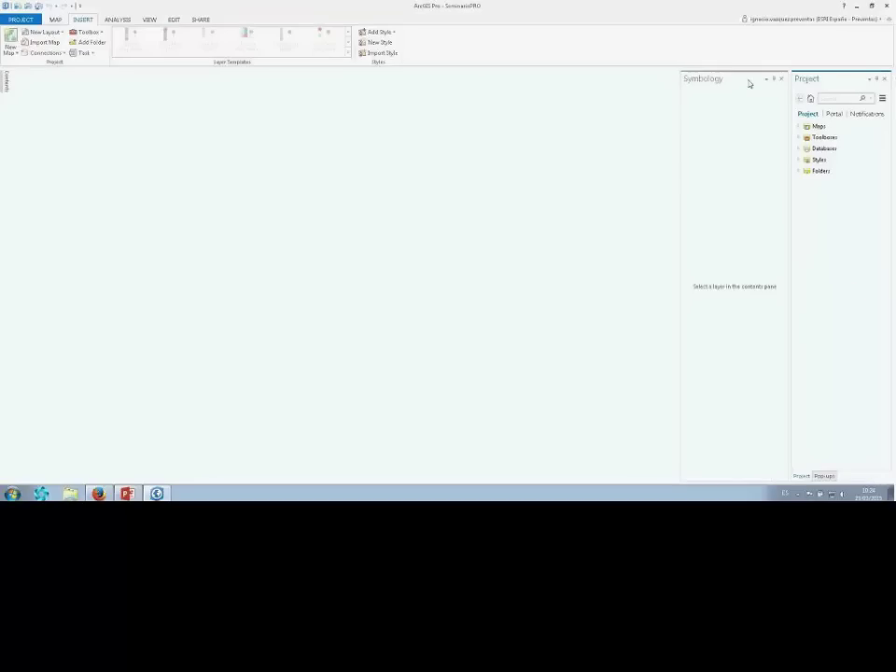
left_click(782, 79)
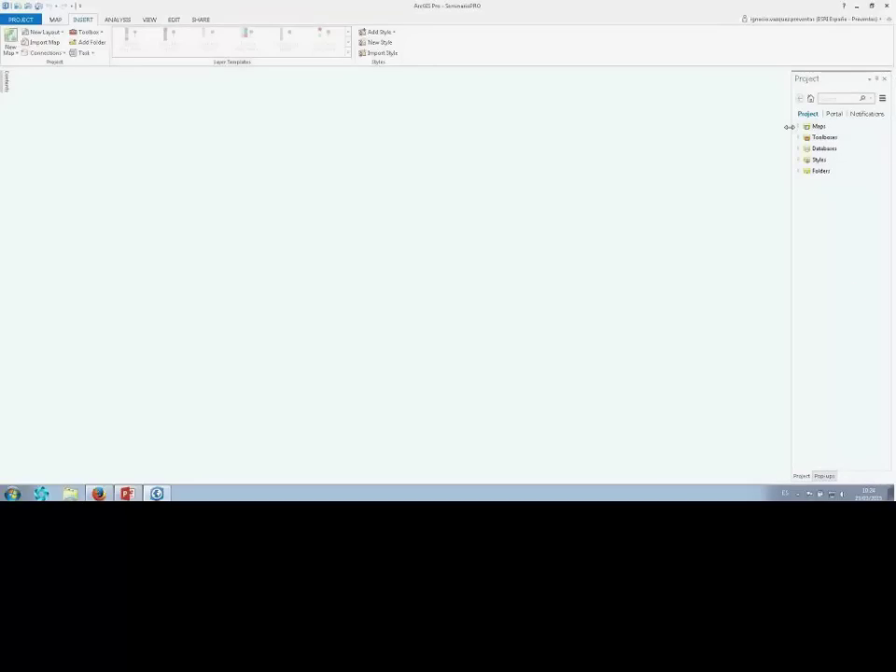
left_click_drag(791, 126, 764, 126)
Expand Folders, Databases and Toolboxes, and inspect the SeminarioPRO home folder.
left_click(770, 171)
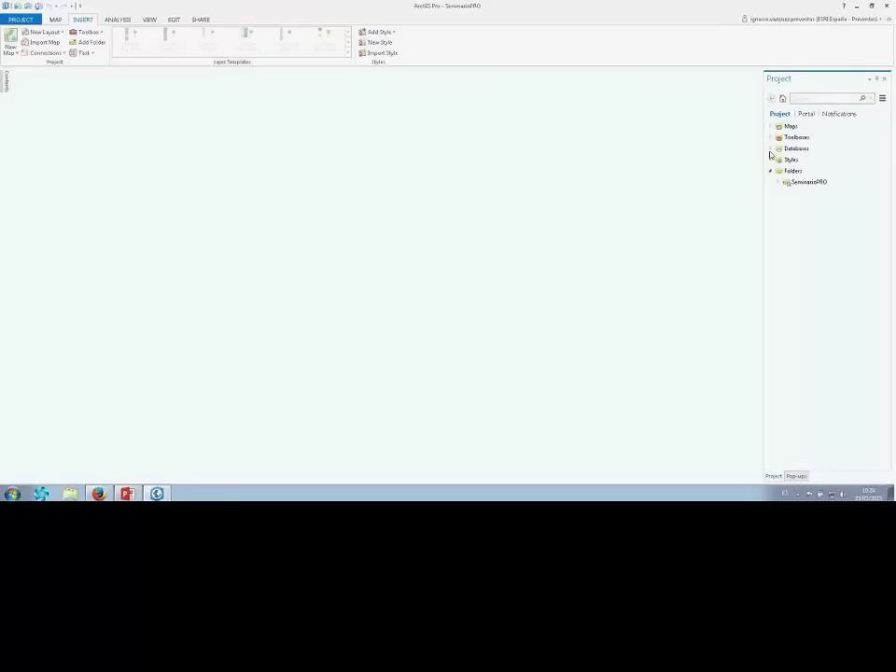
left_click(770, 148)
mouse_move(803, 166)
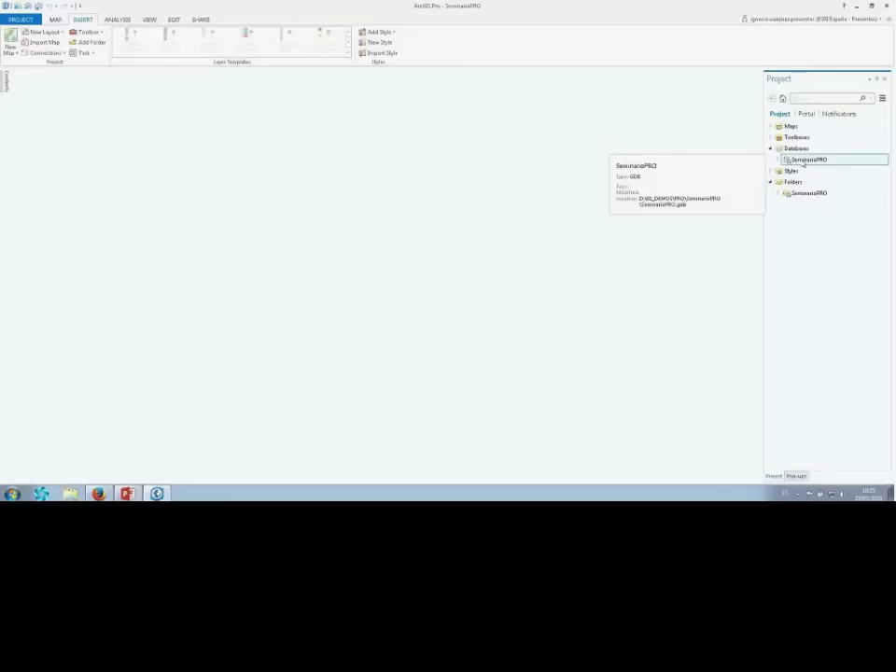
left_click(771, 138)
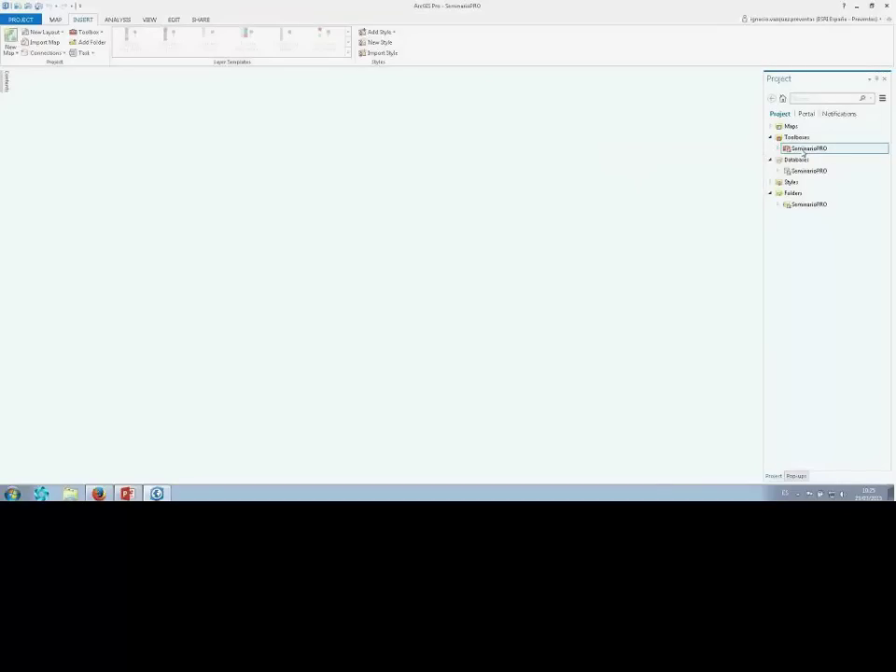
left_click(800, 204)
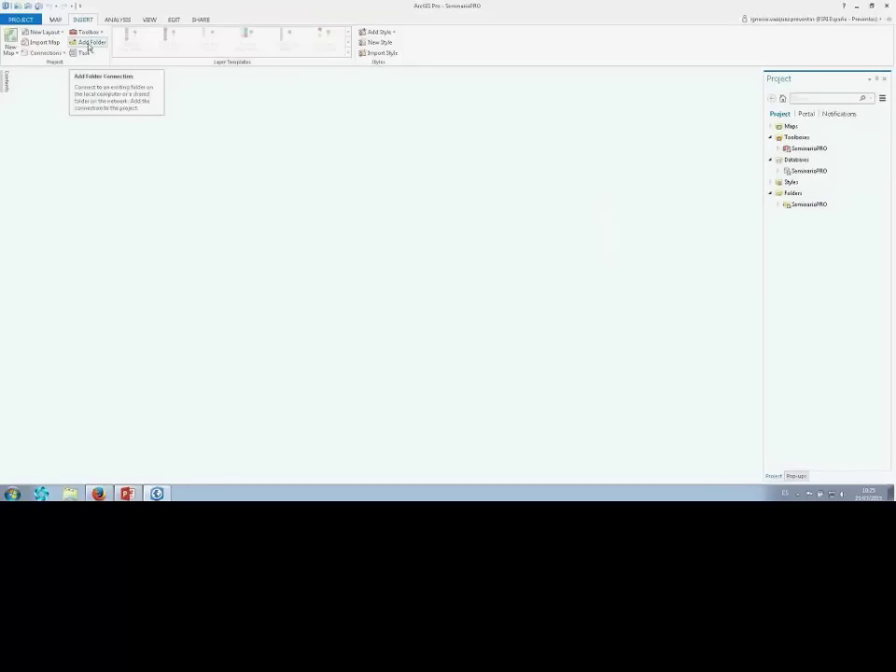
Add a folder connection to D:\03_EVENTOS\PRO and select it in the Project pane.
left_click(90, 47)
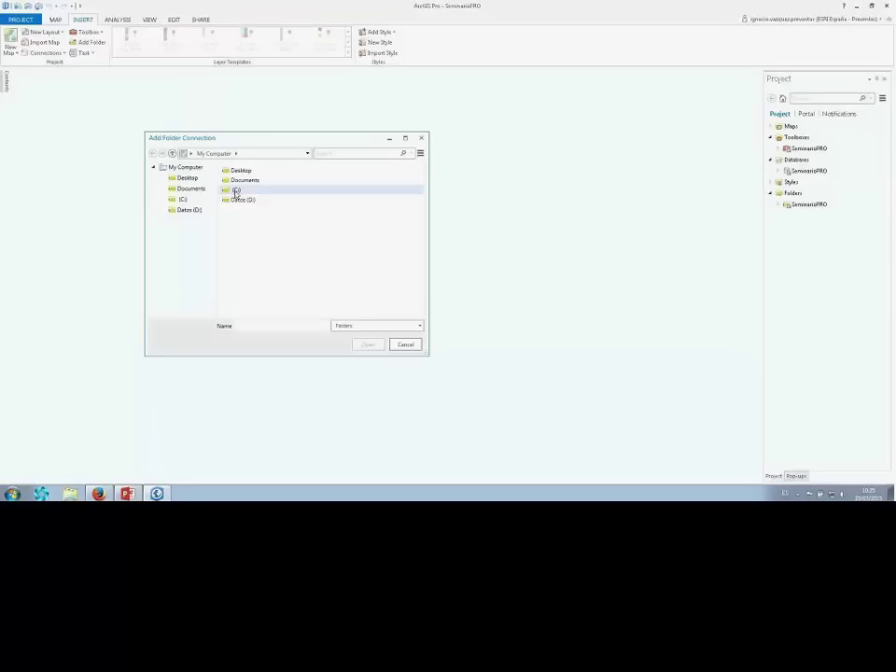
double_click(235, 199)
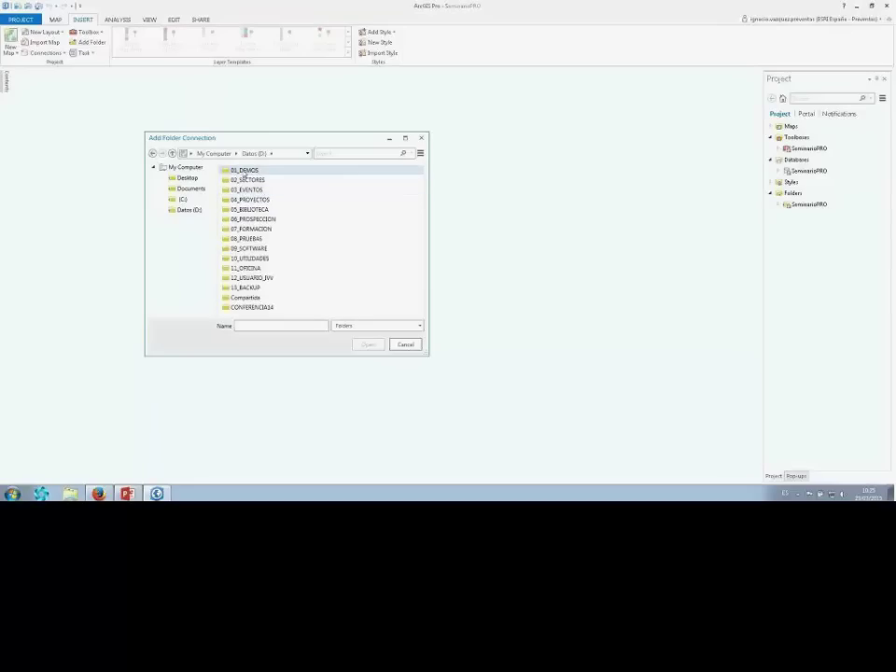
double_click(238, 189)
left_click(237, 189)
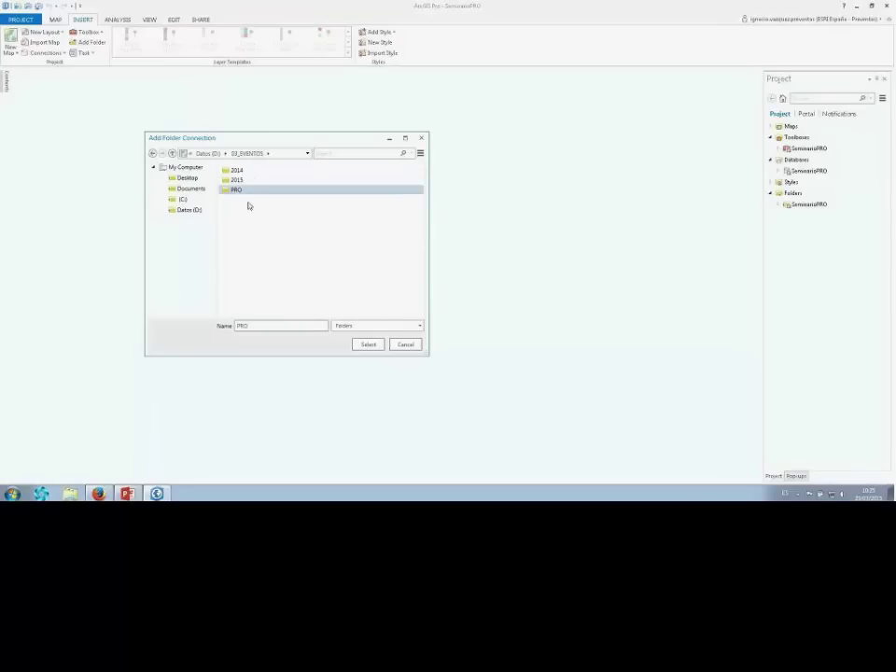
left_click(368, 344)
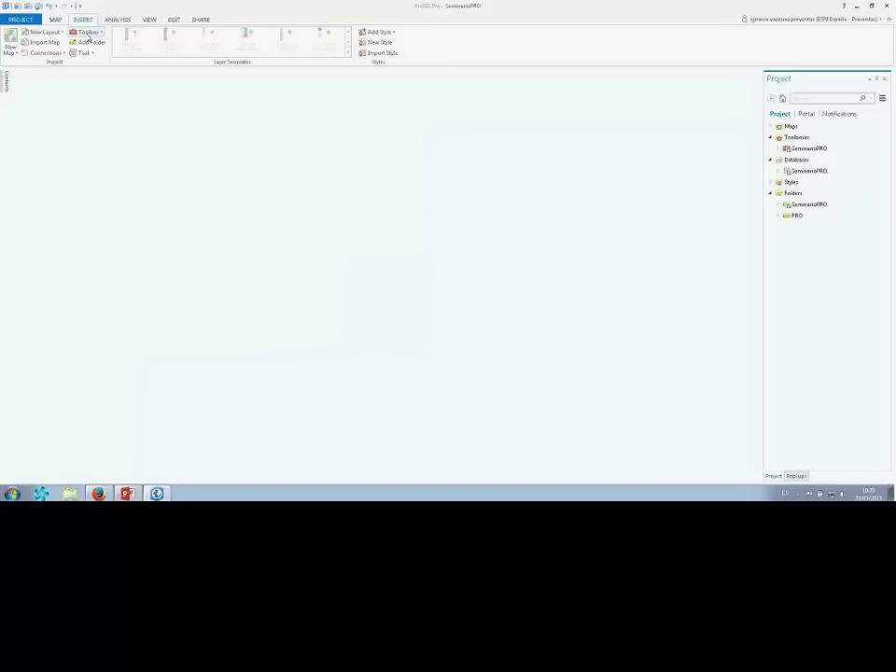
left_click(789, 216)
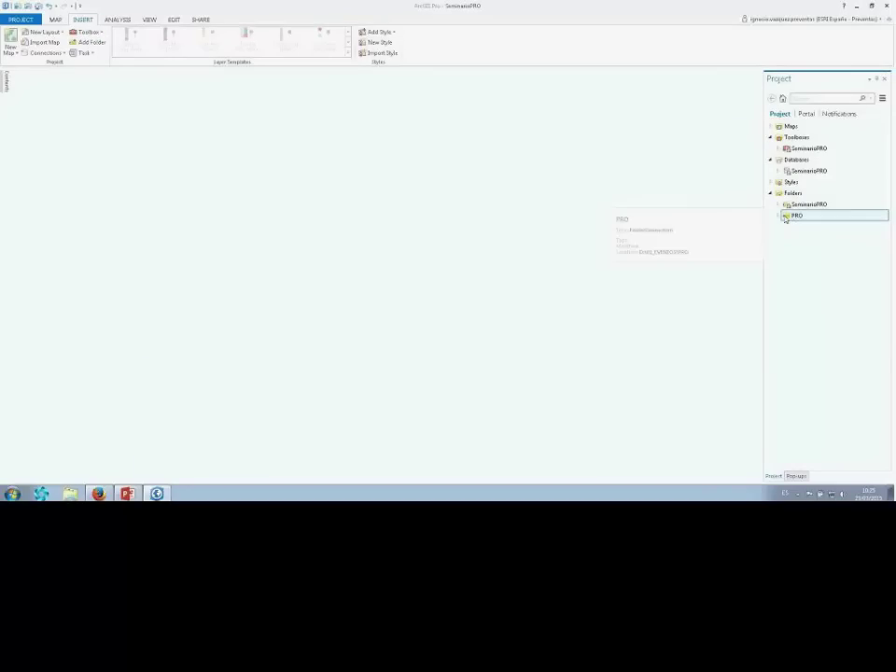
Expand PRO's Mapas folder, collapsing Datos, and bring up the actions for MapaAyto.mxd.
left_click(781, 216)
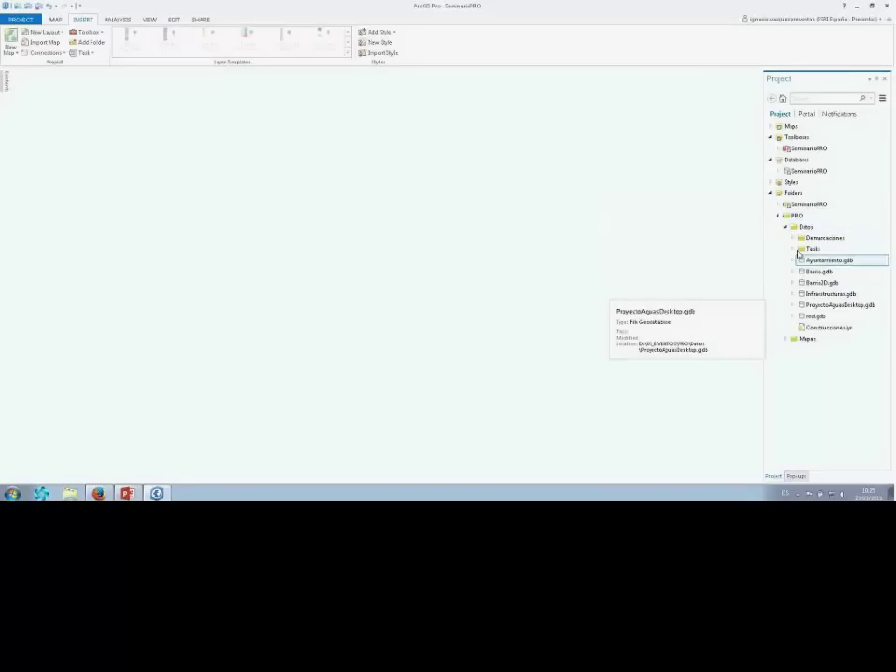
left_click(785, 227)
left_click(784, 238)
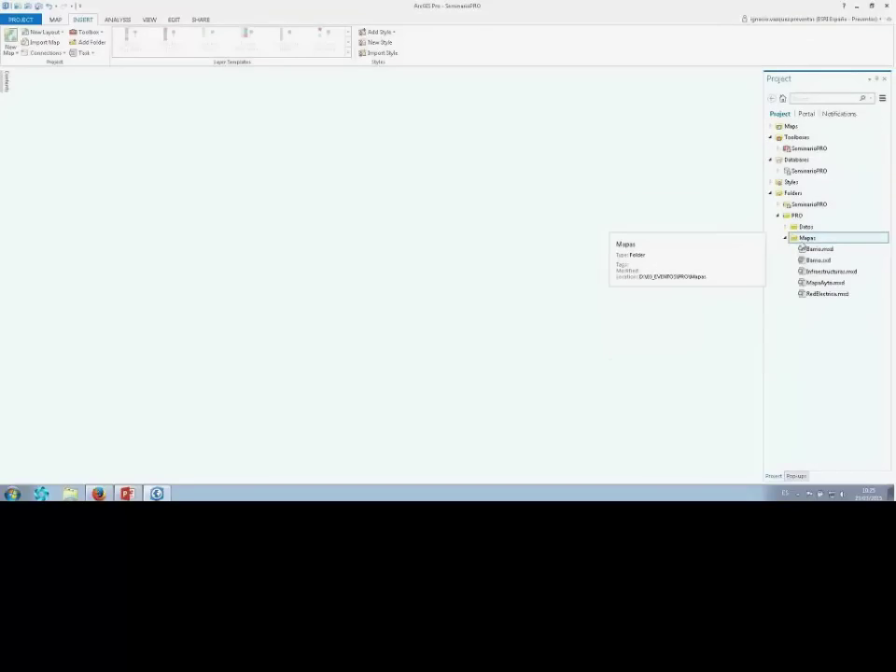
right_click(822, 286)
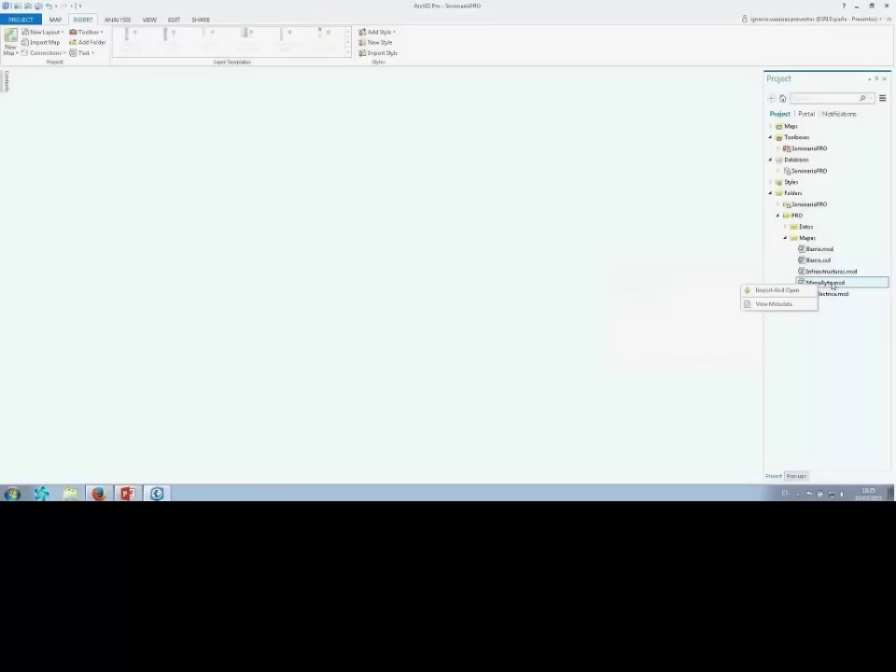
Import and open MapaAyto.mxd, pan the street map, and show the Contents pane.
left_click(789, 295)
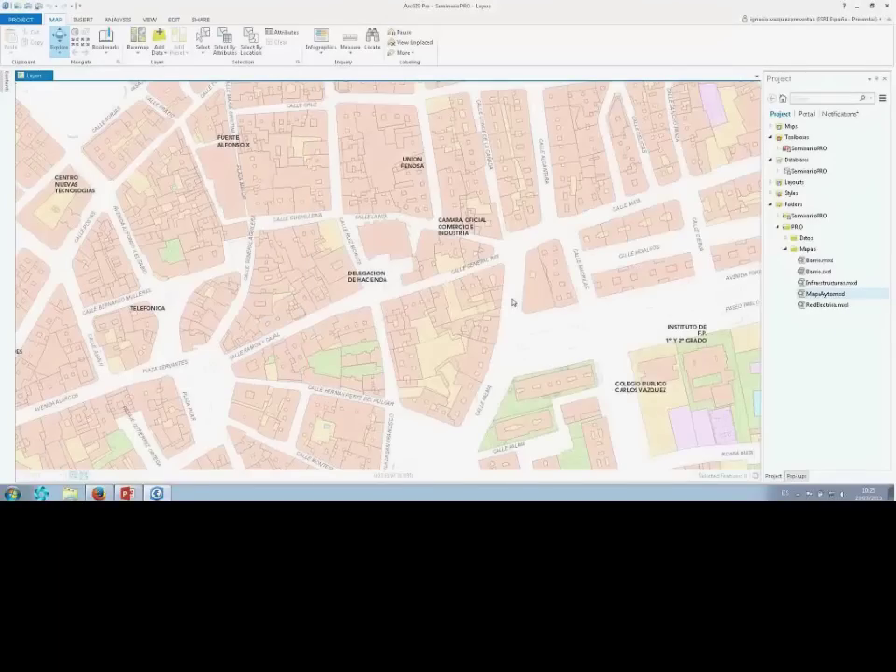
left_click_drag(372, 308, 592, 192)
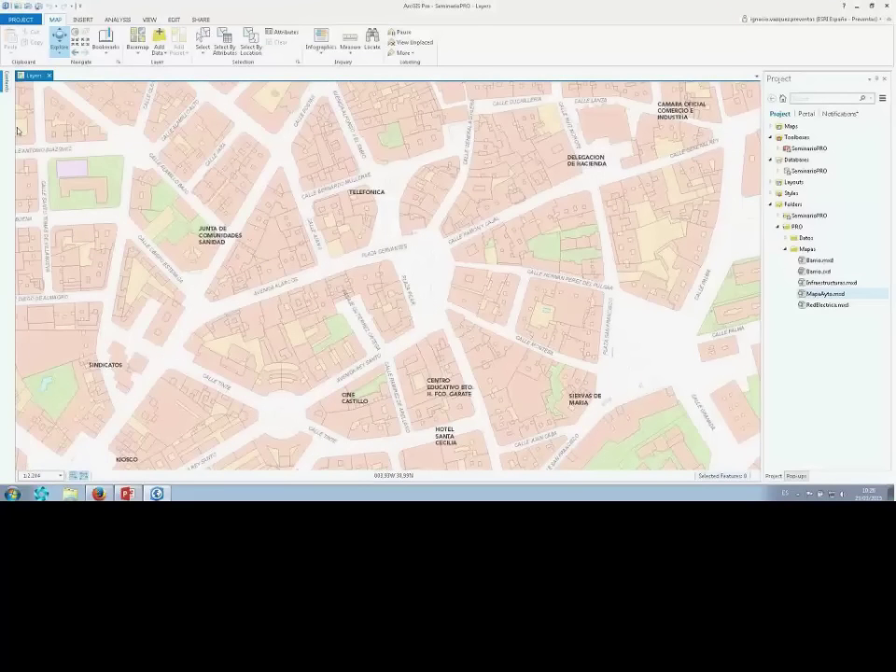
left_click(6, 82)
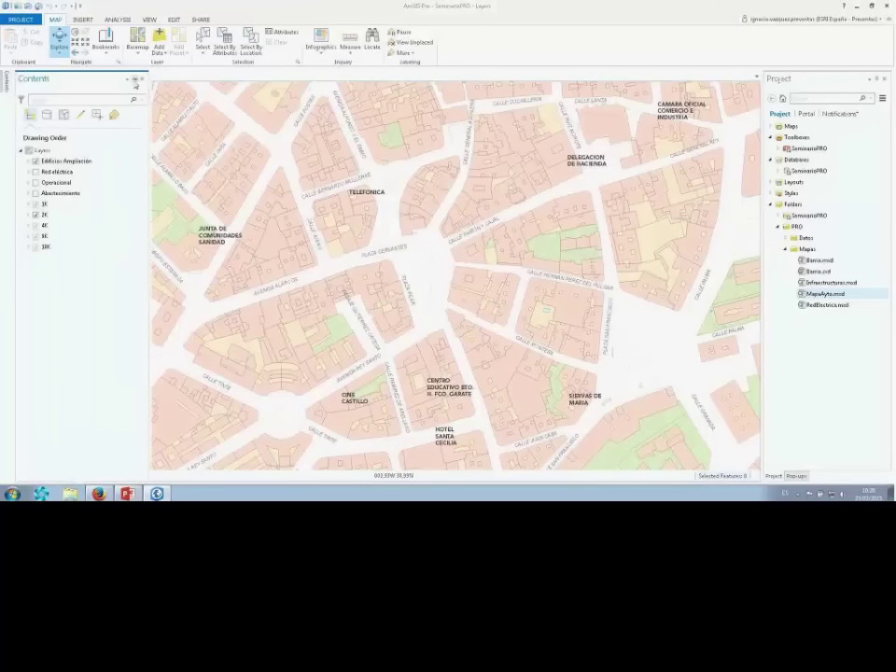
Pin the Contents pane, pan across the city, and identify a Construcciones building in the park.
left_click(134, 80)
left_click_drag(406, 280, 438, 280)
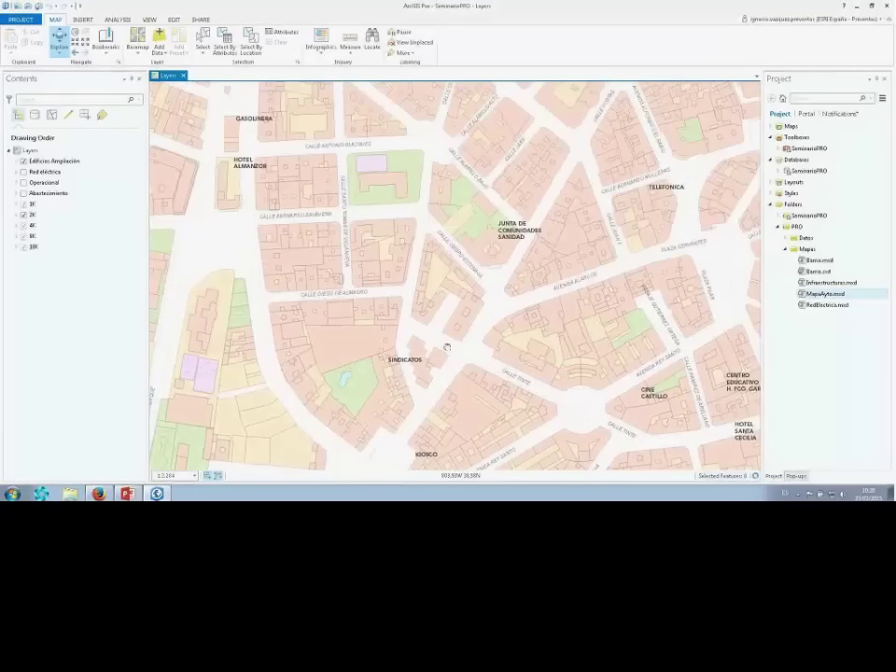
left_click_drag(446, 347, 599, 140)
left_click_drag(595, 413, 622, 231)
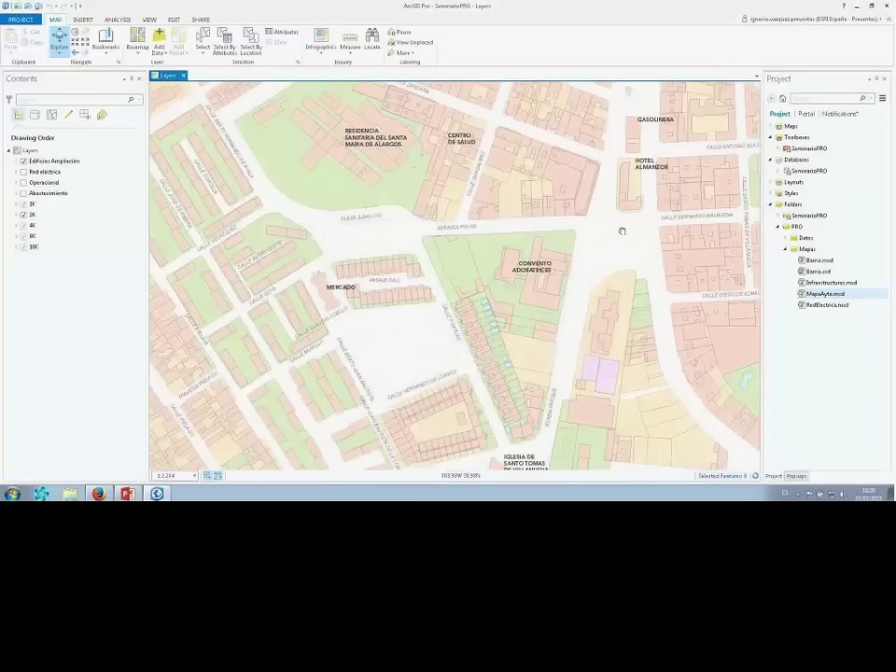
left_click_drag(611, 299, 556, 225)
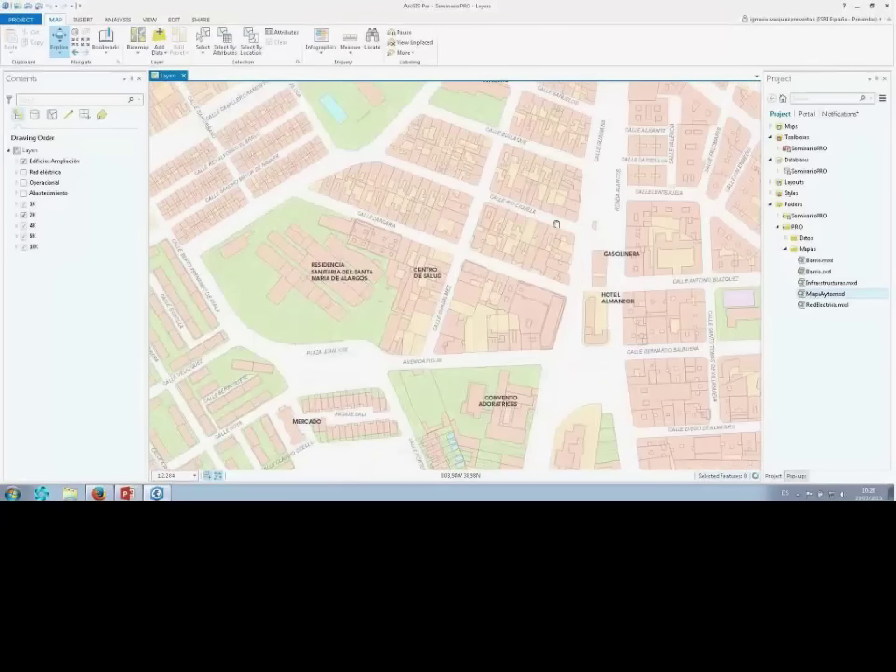
left_click_drag(420, 412, 394, 278)
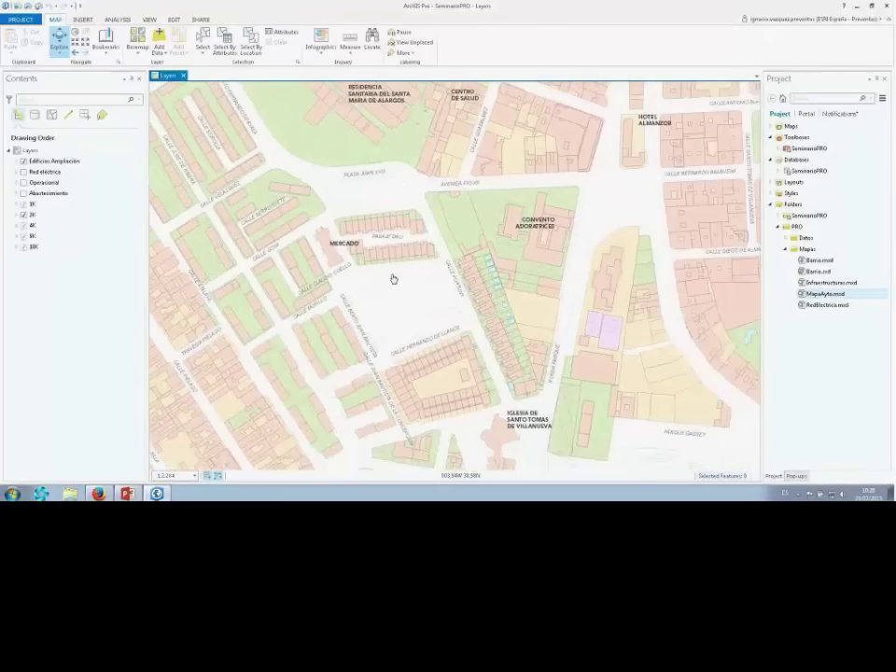
left_click_drag(710, 149, 467, 256)
left_click_drag(738, 84, 512, 183)
left_click(292, 331)
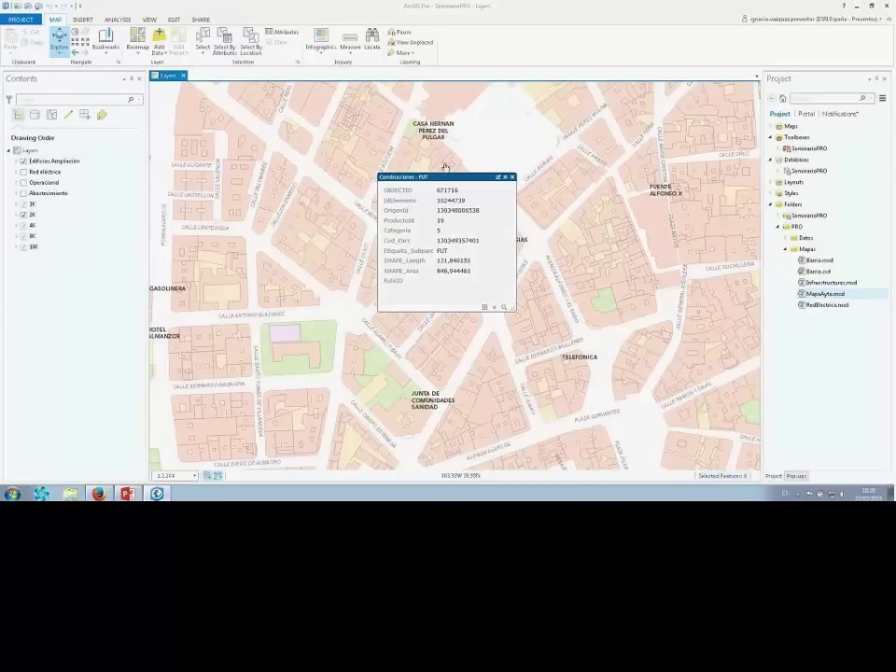
Close the Construcciones attribute pop-up so the map around Convento Adoratrices and Mercado shows.
left_click(512, 177)
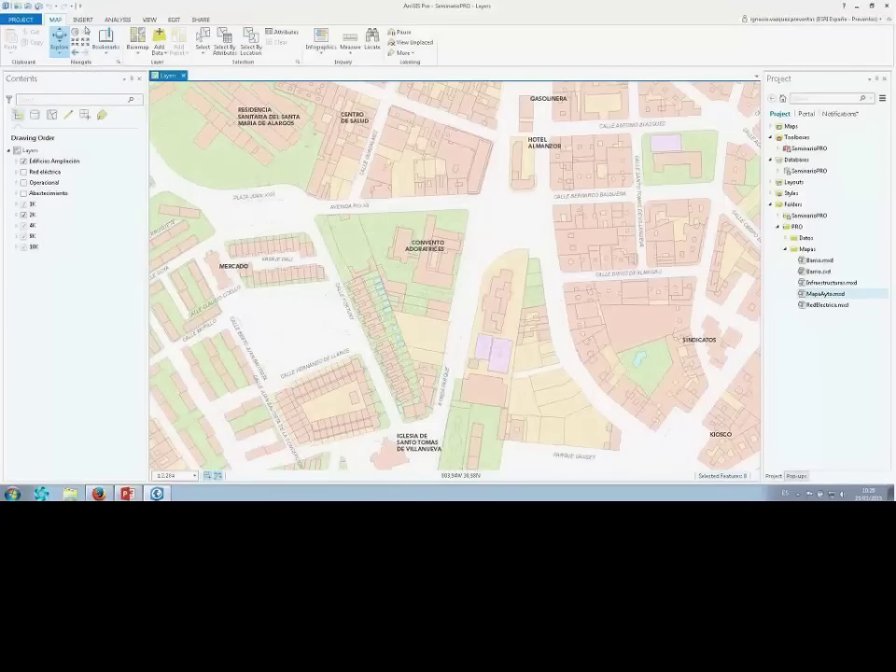
left_click(82, 19)
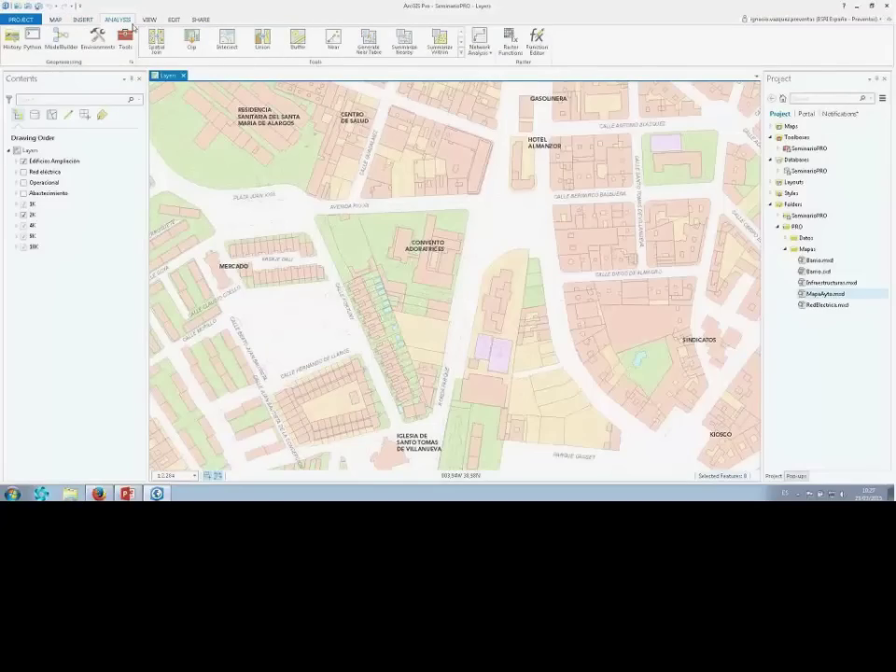
left_click(151, 20)
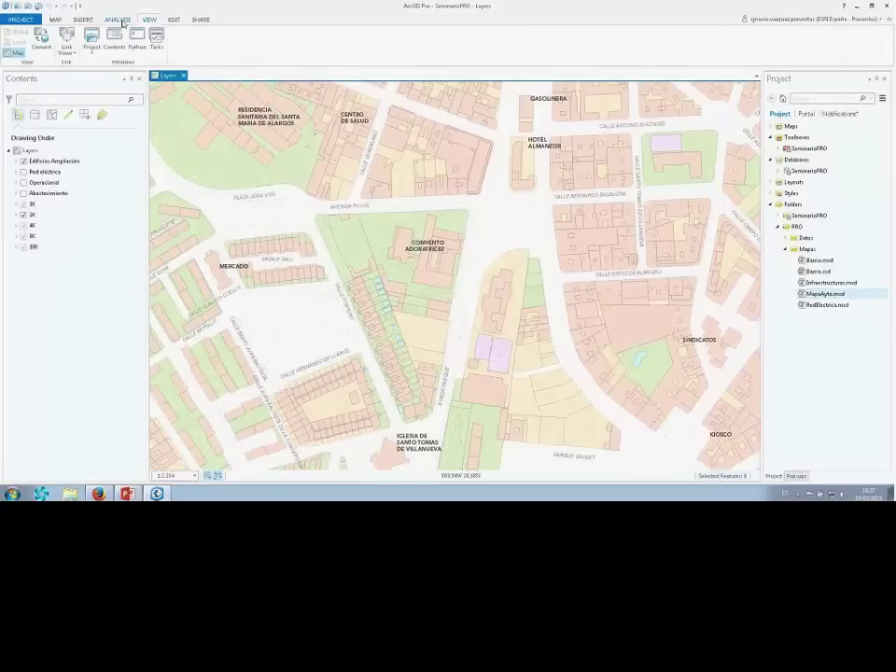
left_click(82, 20)
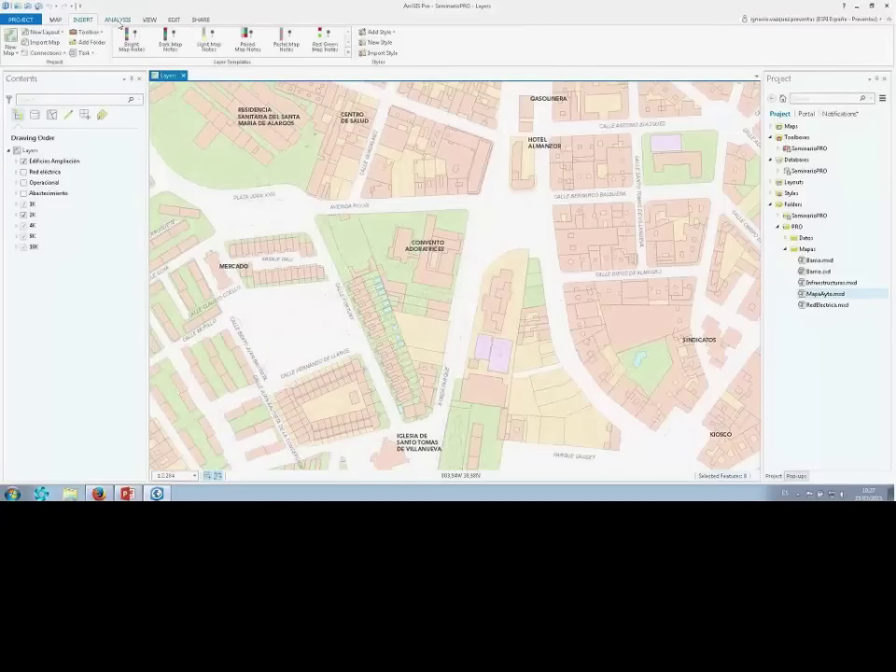
left_click(117, 20)
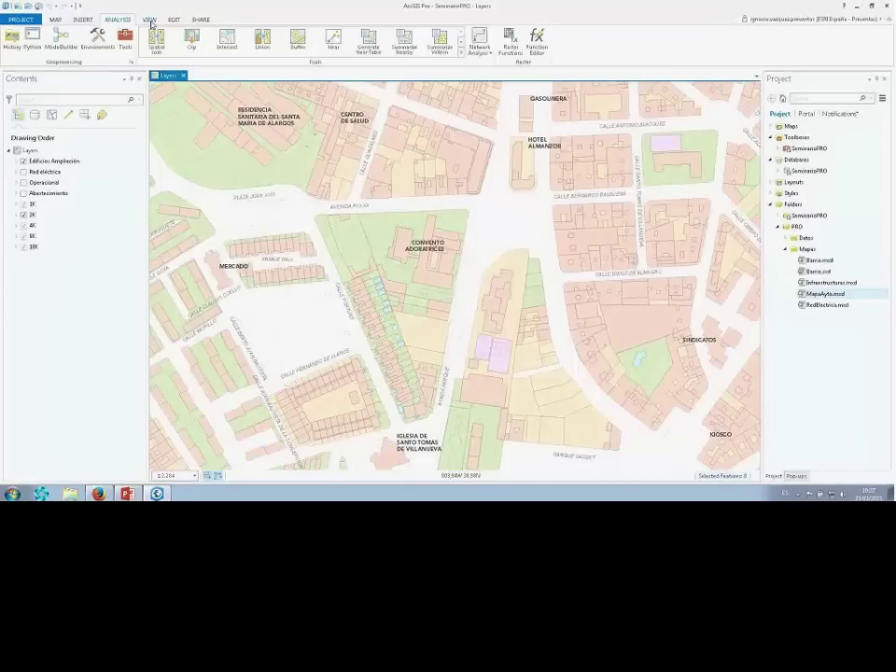
left_click(150, 21)
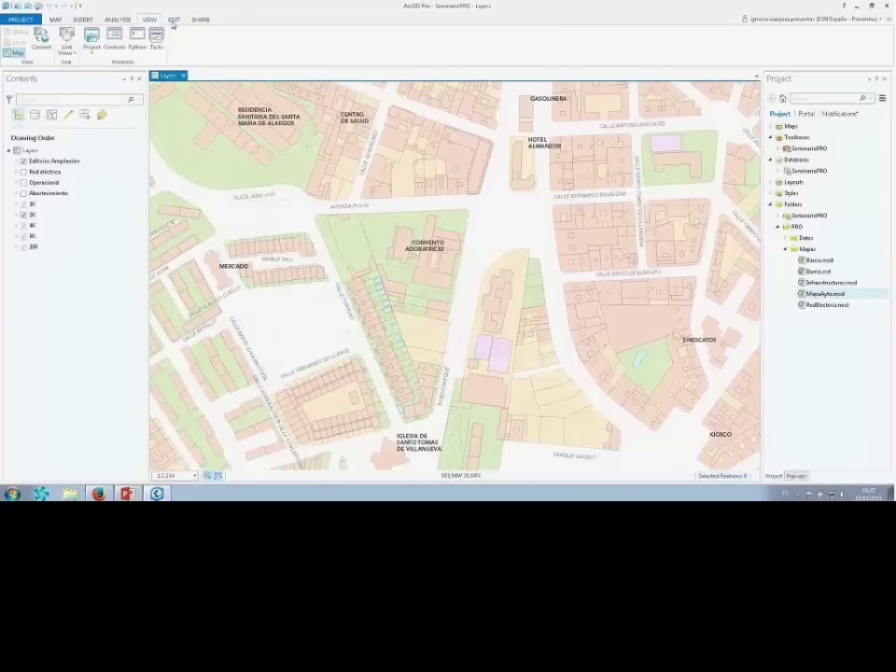
left_click(172, 23)
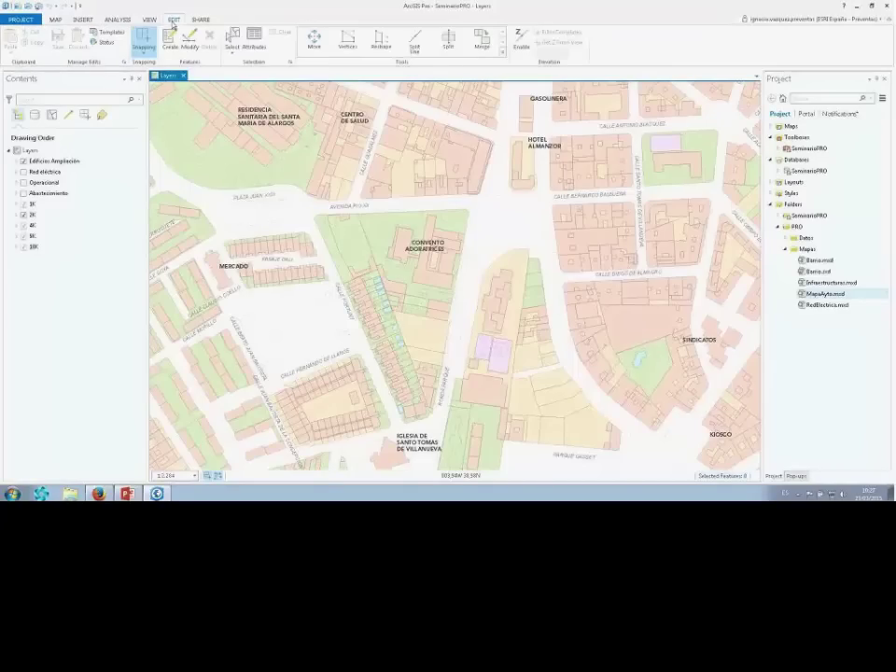
left_click(202, 21)
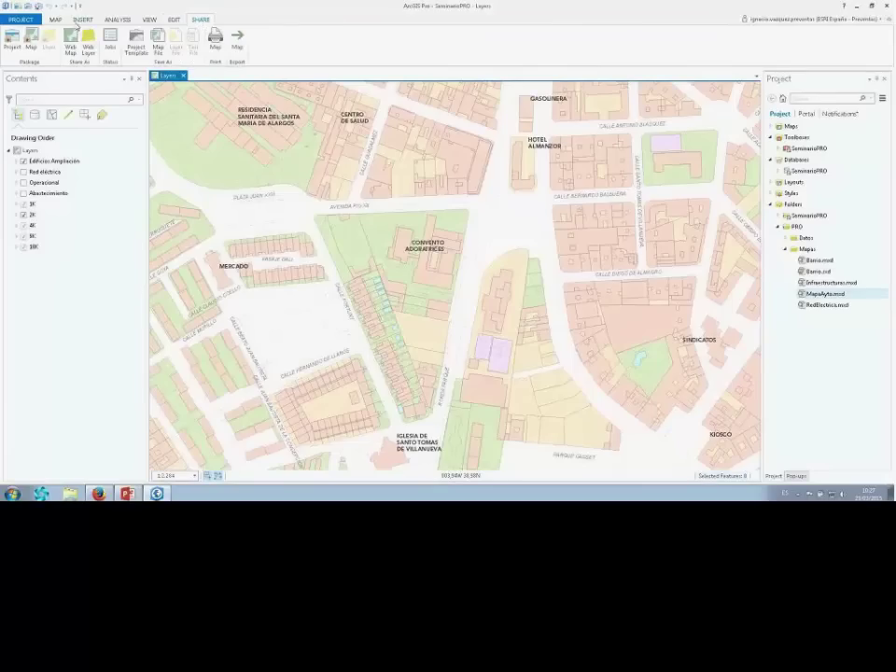
left_click(56, 21)
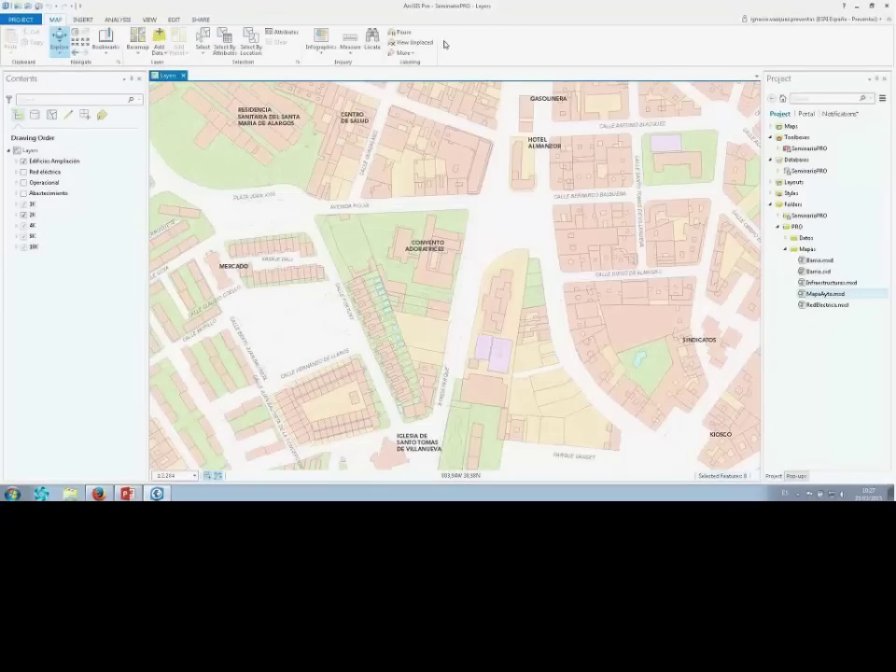